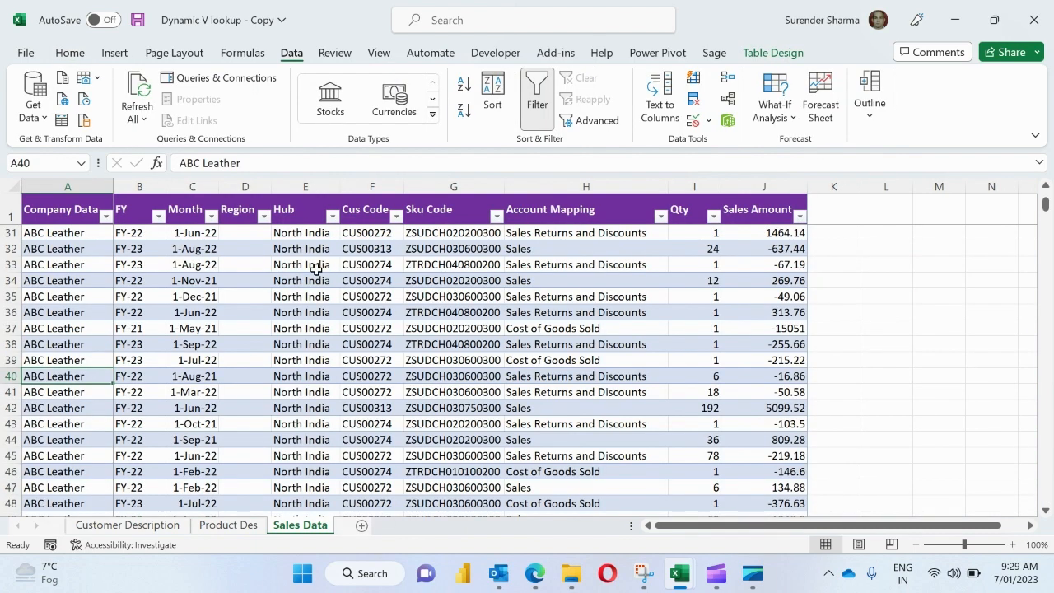
Examine the column headers of the Sales Data table from Company Data through Sales Amount.
left_click(245, 300)
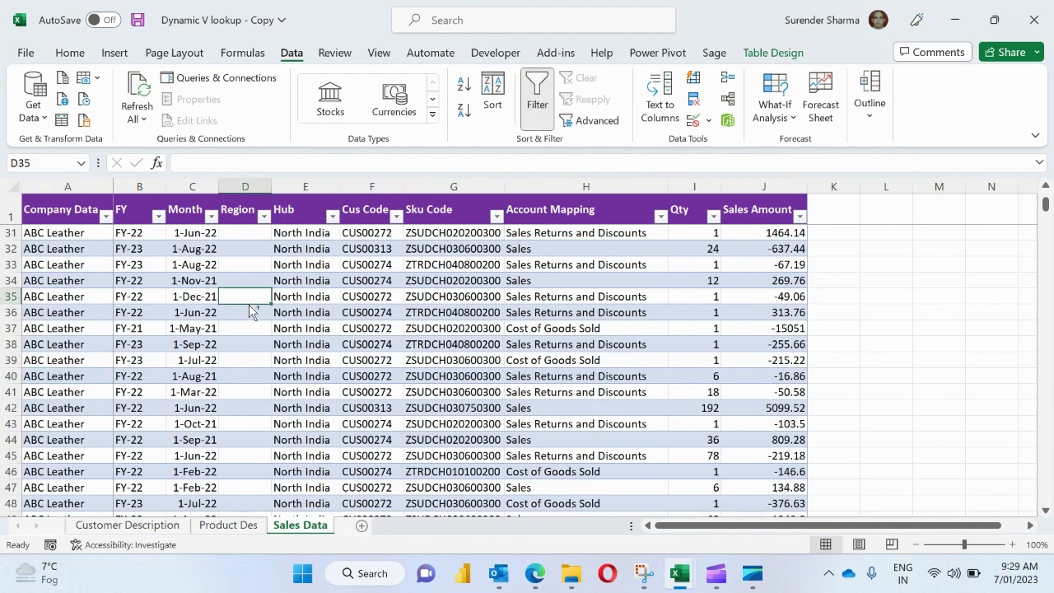
key("ctrl+Up")
key("Left")
key("Left")
key("Left")
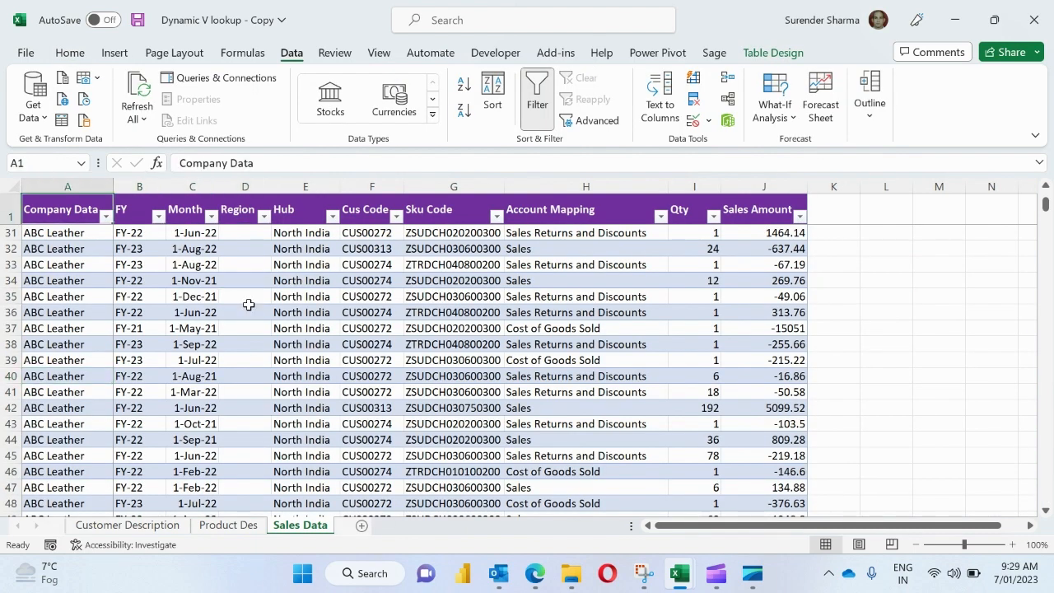
key("Right")
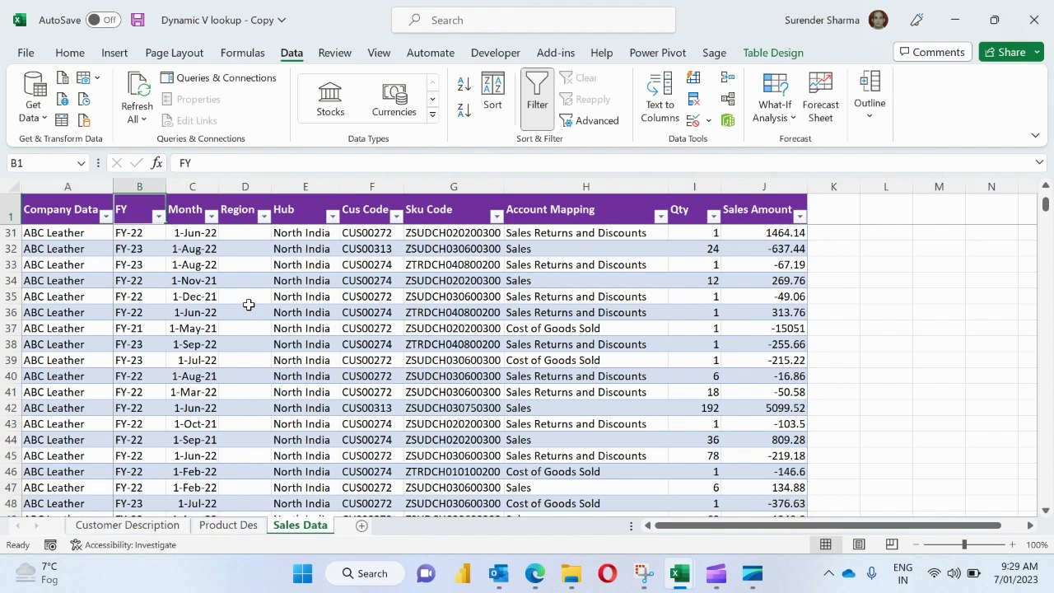
key("Right")
key("Right")
key("Right")
key("Right")
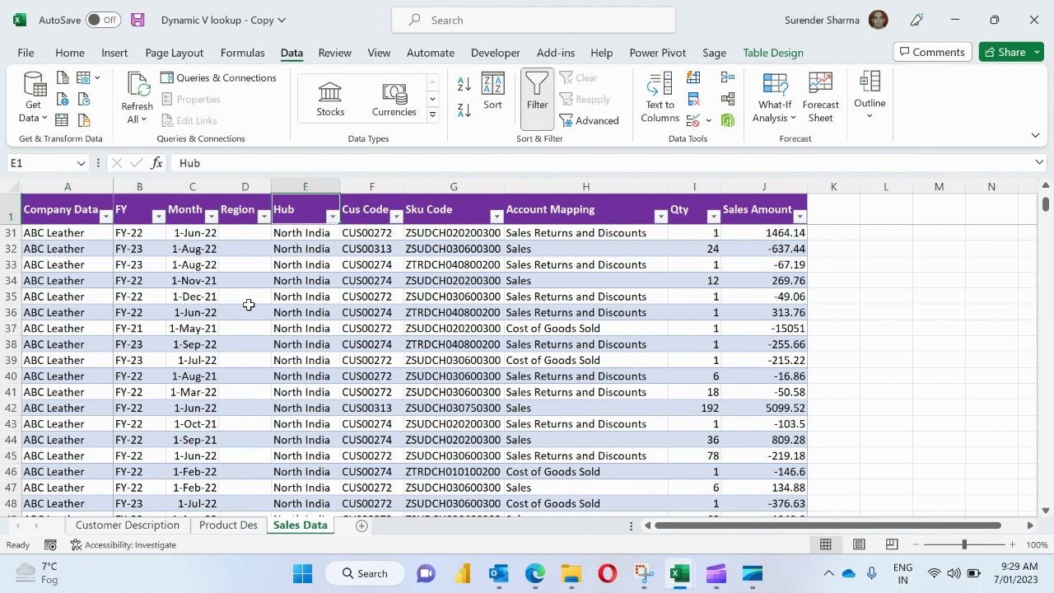
key("Right")
key("Right")
key("Right")
key("Right")
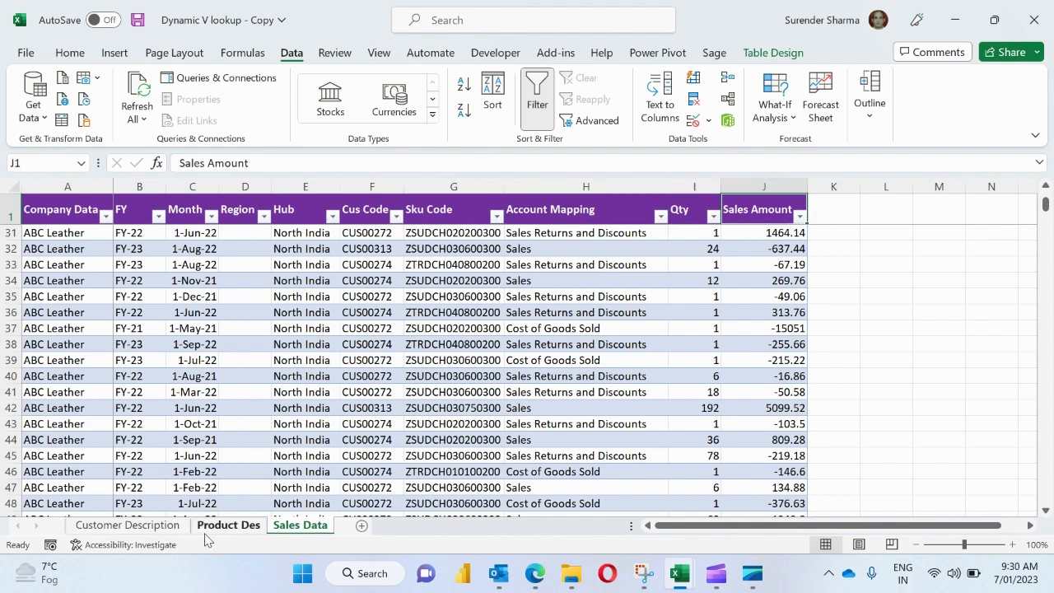
Review the Product Des and Customer Description lookup sheets, then return to Sales Data.
left_click(228, 524)
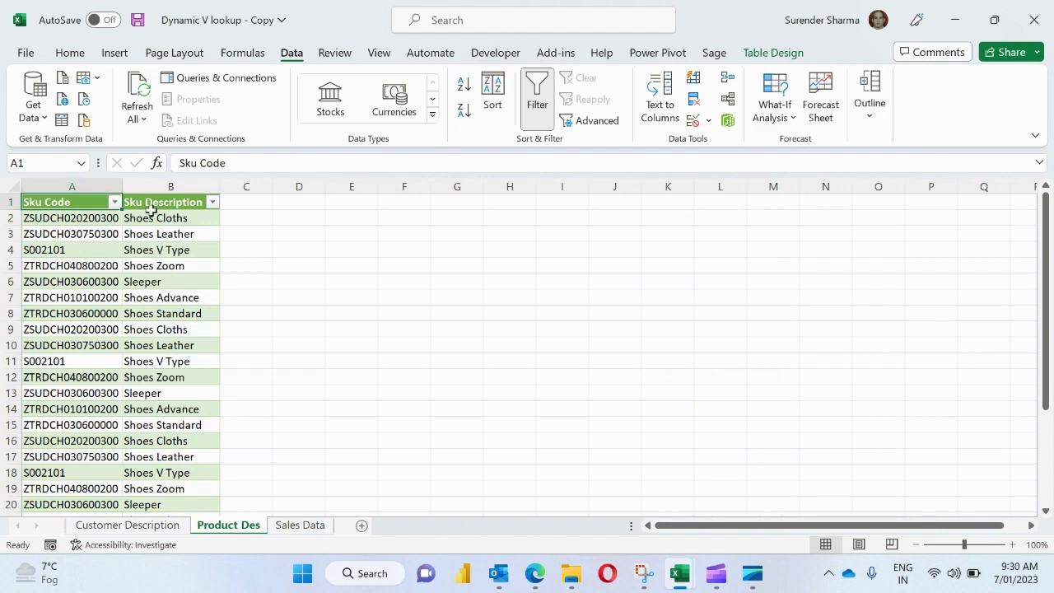
left_click(127, 525)
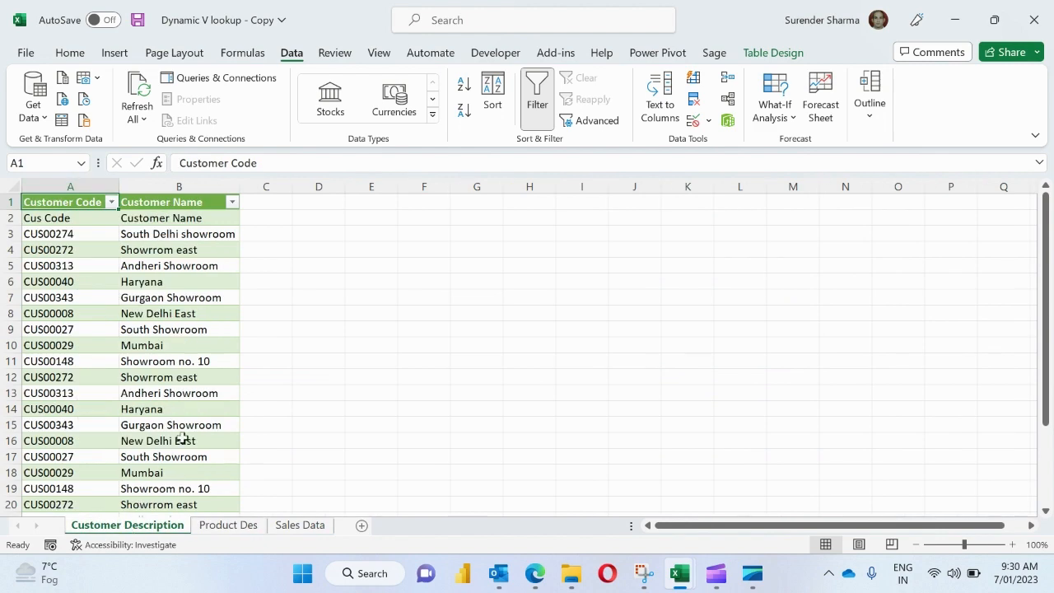
left_click(298, 527)
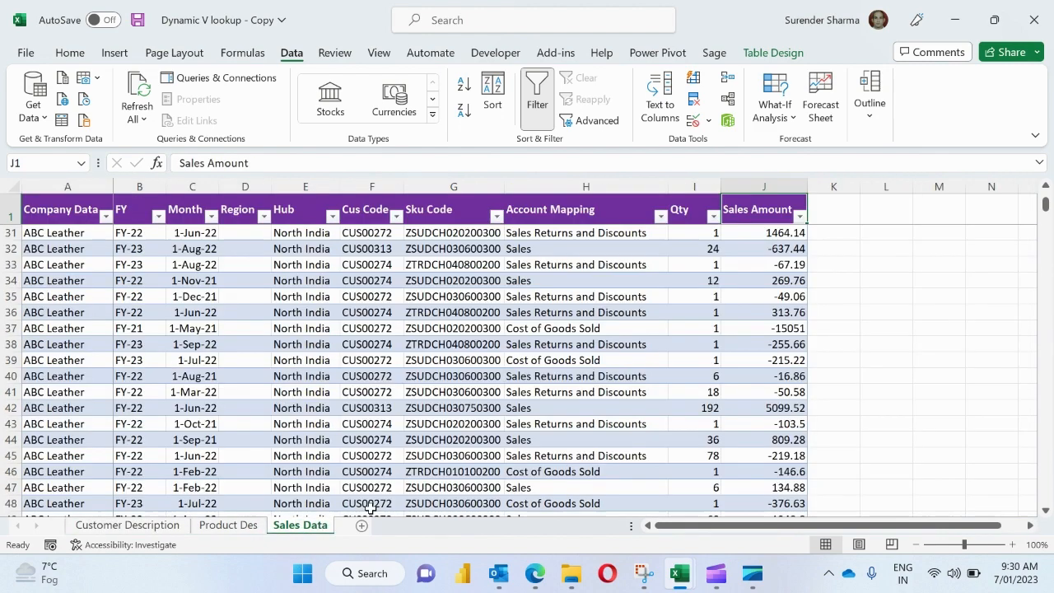
Start a VLOOKUP formula in cell K2 beside the Sales Amount column, using the row's Cus Code as the lookup value.
left_click(833, 215)
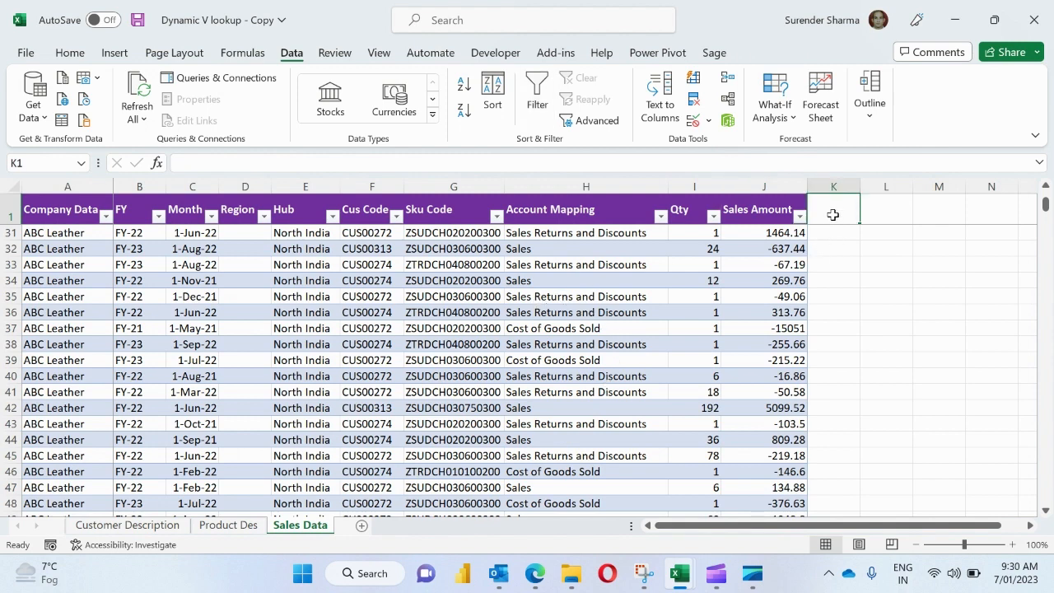
scroll(842, 228, "up", 10)
left_click(802, 313)
key("ctrl+Up")
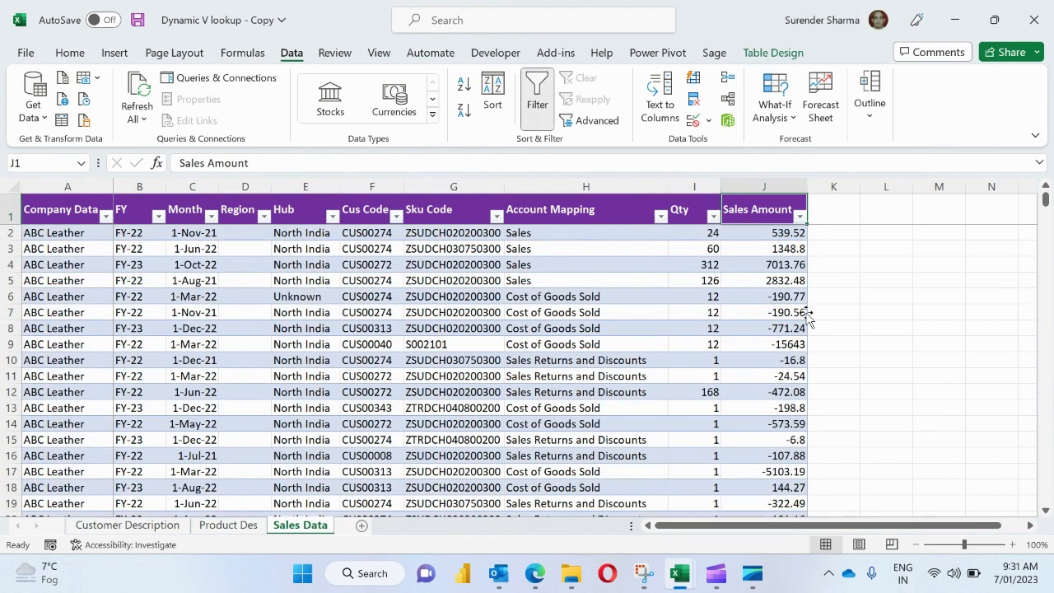
key("Right")
key("Down")
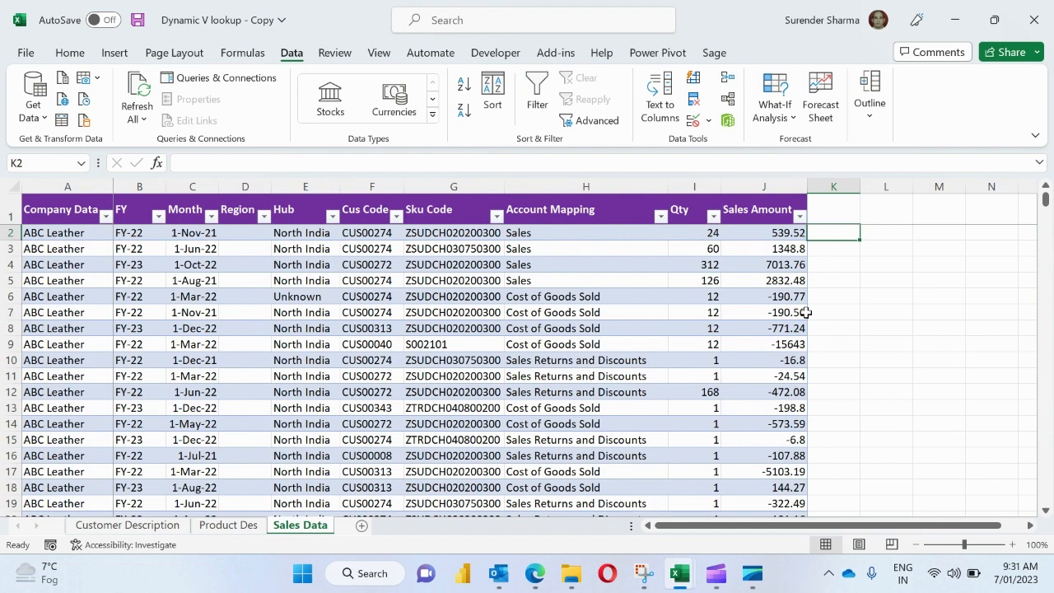
type("=vl")
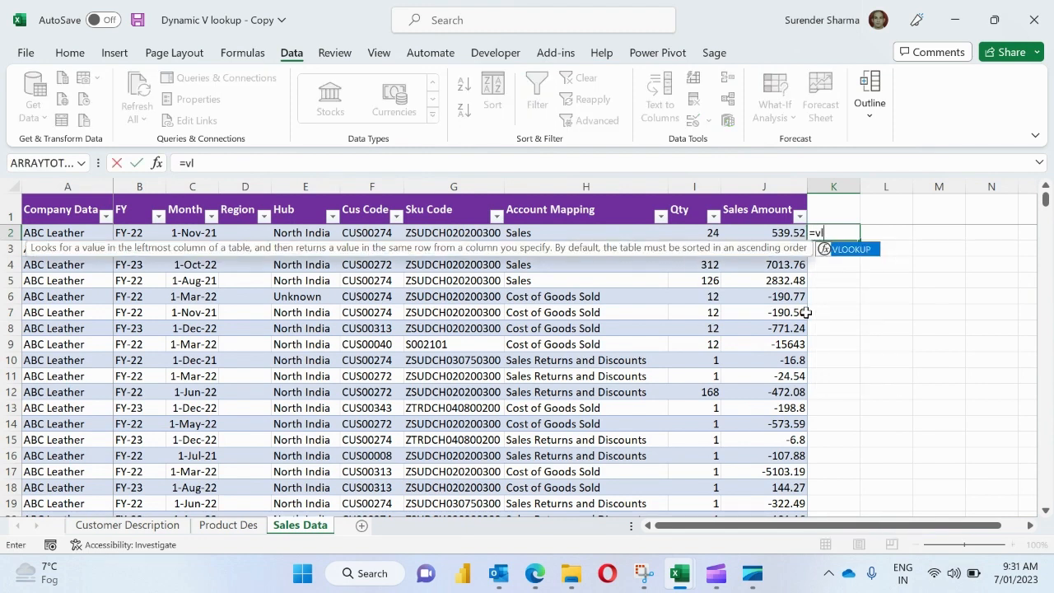
key("Tab")
key("Left")
key("Left")
key("Left")
key("Left")
key("Left")
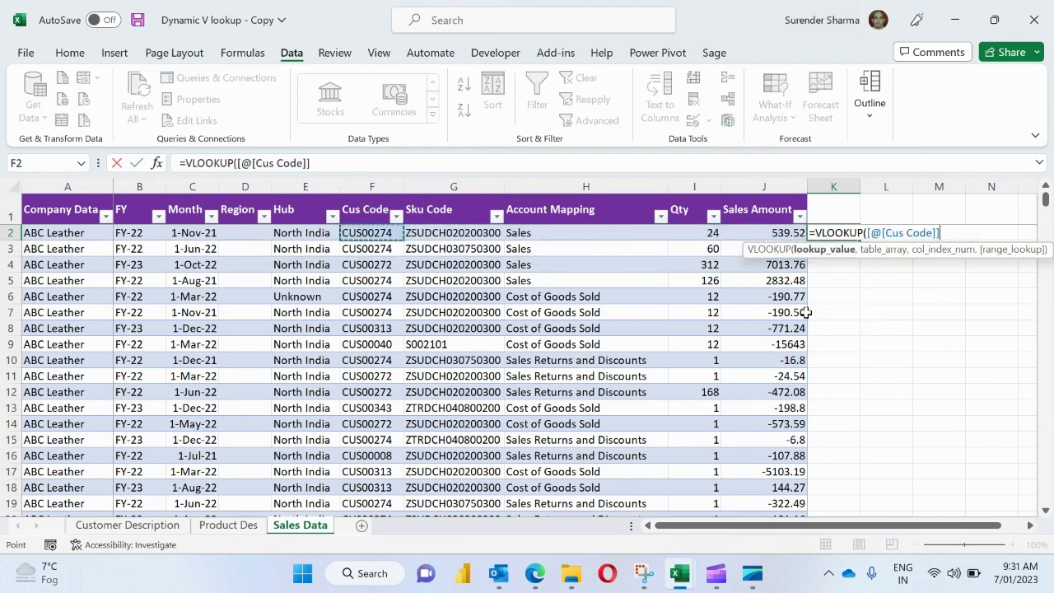
type(",")
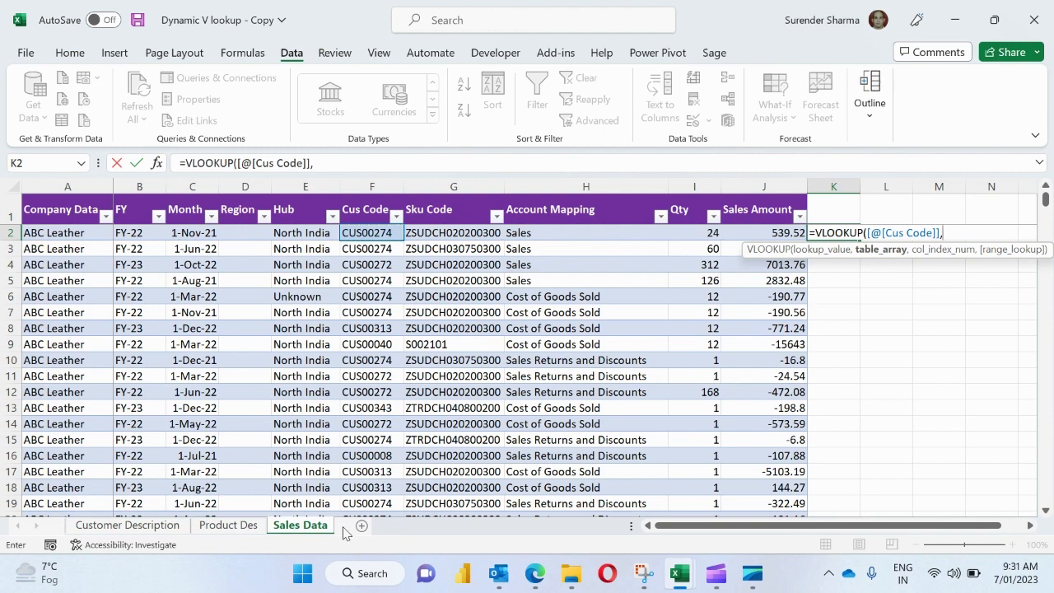
Complete the VLOOKUP with columns A:B of the Customer Description sheet as table array, column index 2 and range lookup 0.
left_click(145, 527)
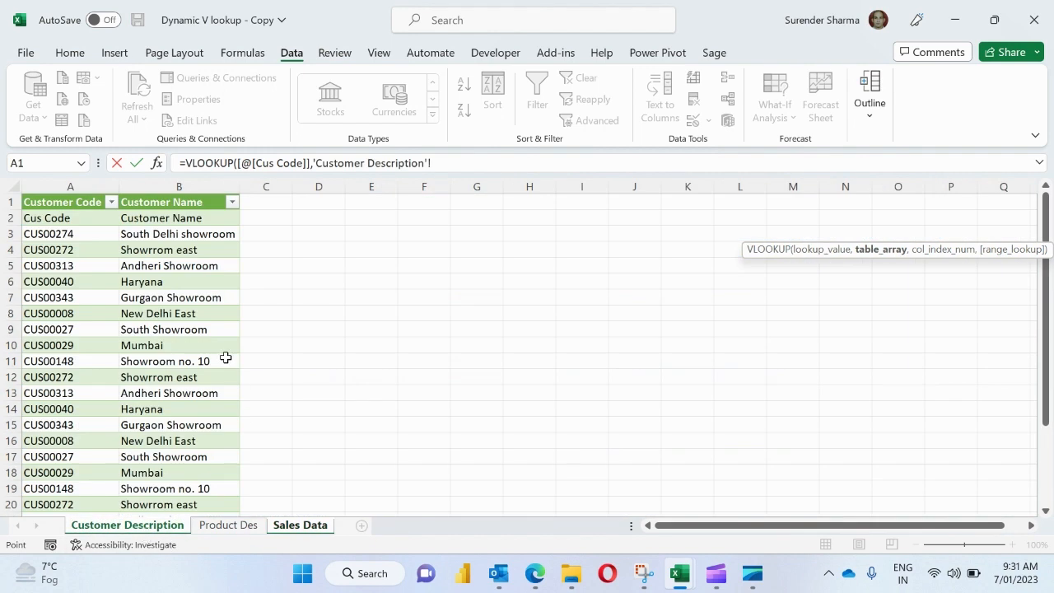
left_click_drag(75, 192, 177, 202)
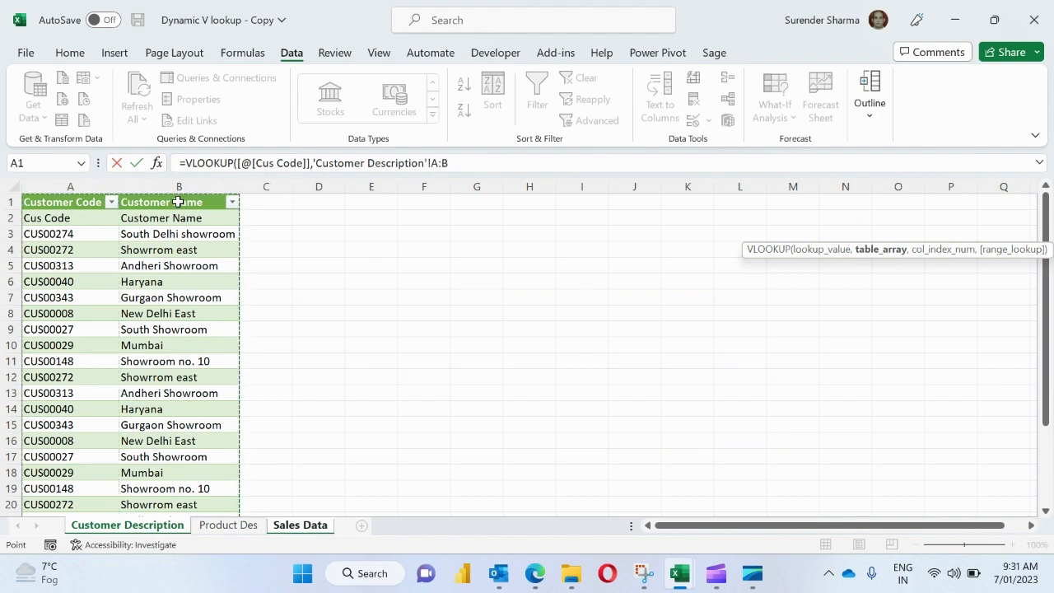
type(",")
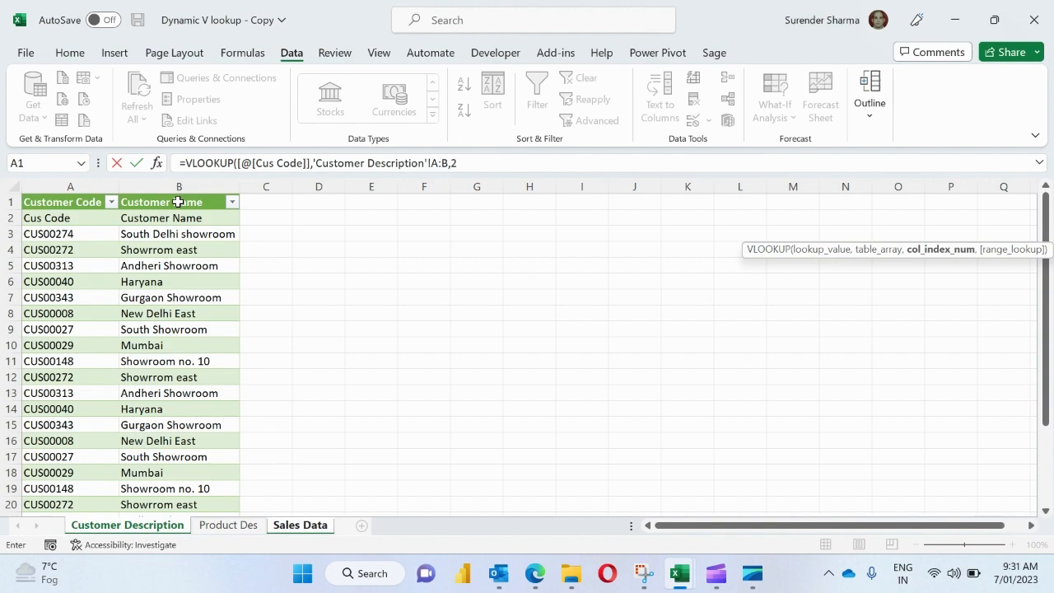
type("2,0")
key("Return")
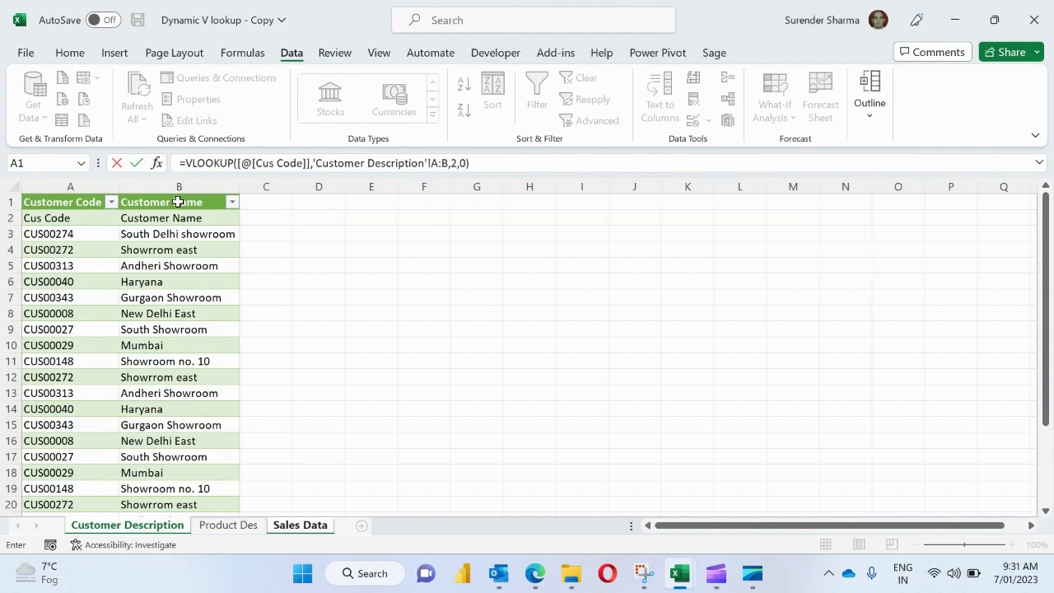
Check the looked-up customer names in column K at the end and the start of the sales table.
key("ctrl+Down")
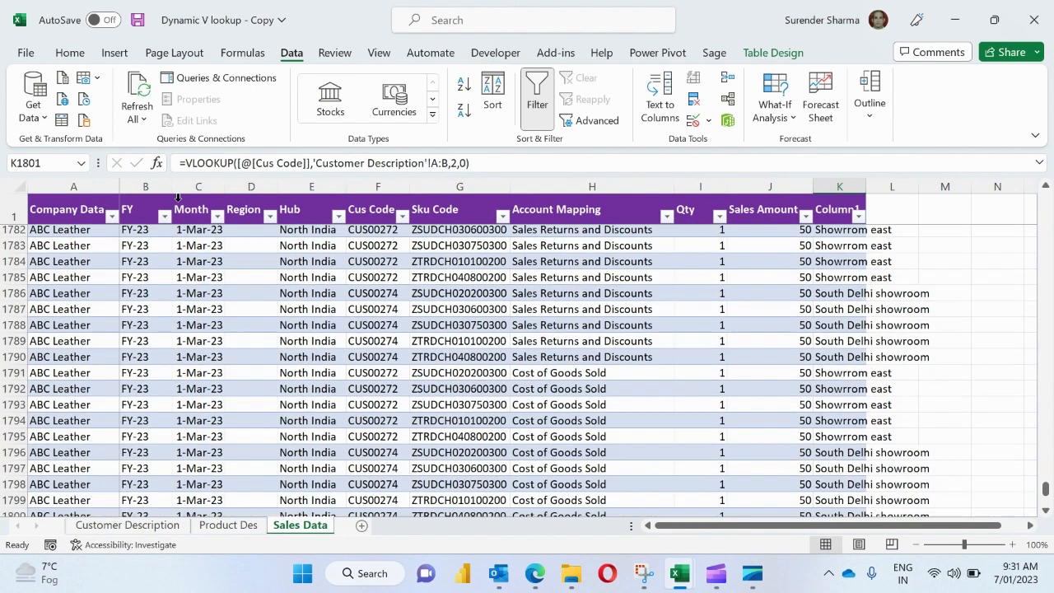
key("ctrl+Up")
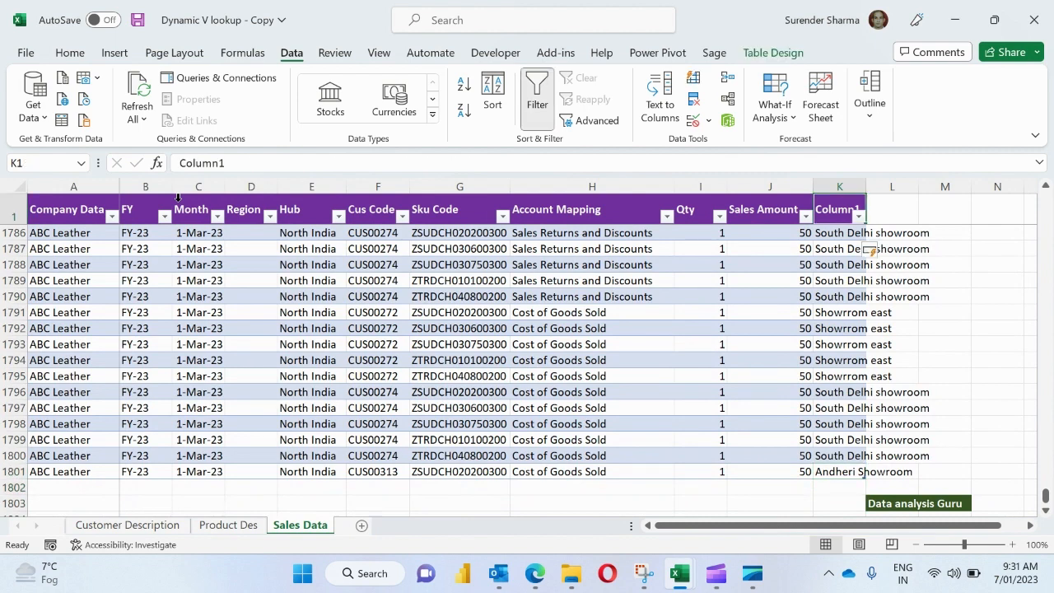
key("Down")
key("Up")
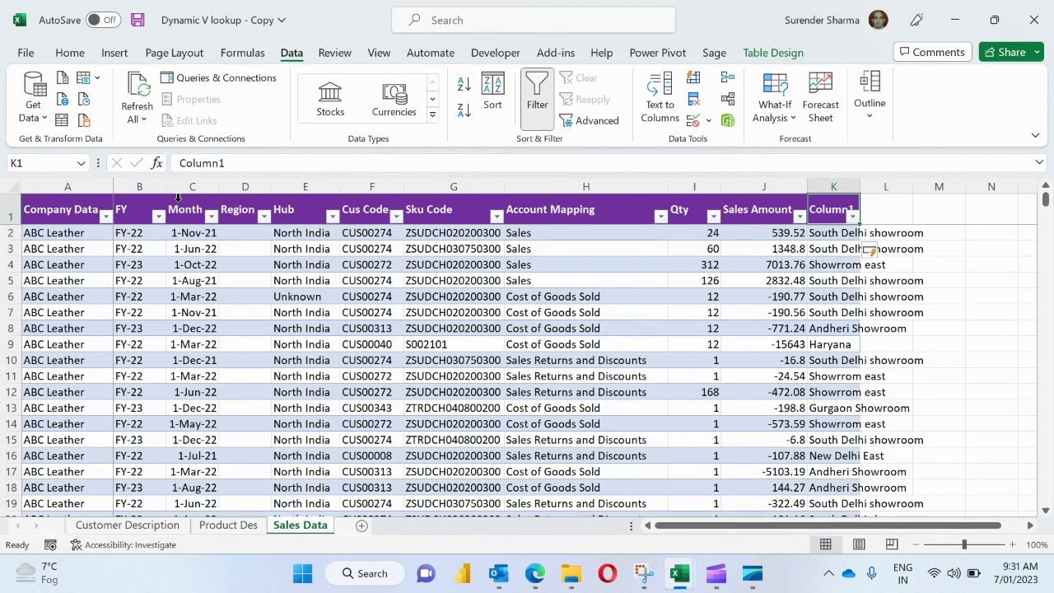
key("Left")
key("Down")
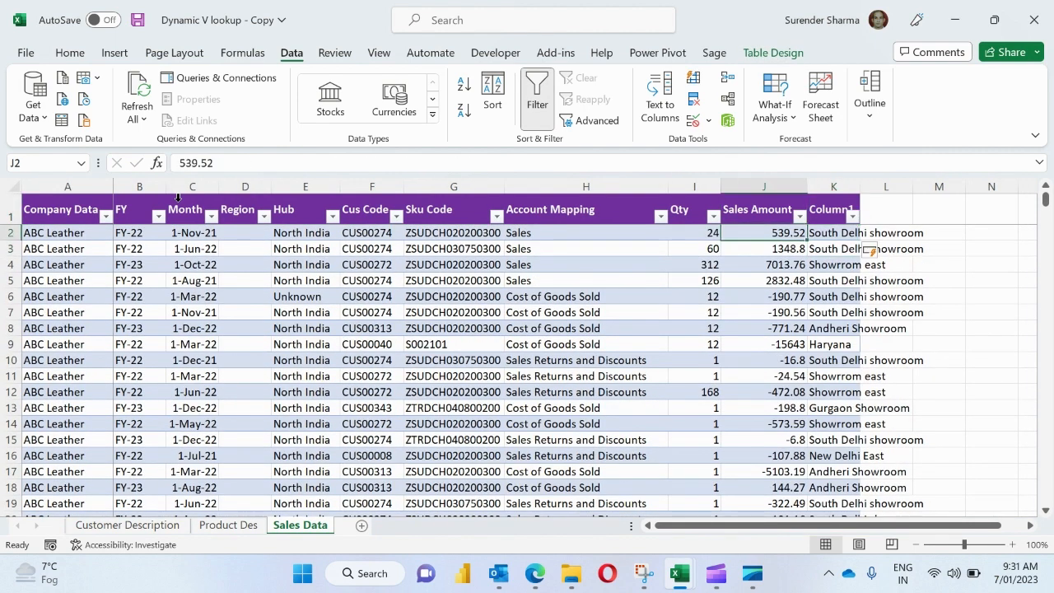
Copy the VLOOKUP formula from the table's last row, K1801, into the blank cells K1802 to K1812 below it.
key("Right")
key("ctrl+Down")
key("ctrl+c")
key("Down")
key("shift+Down")
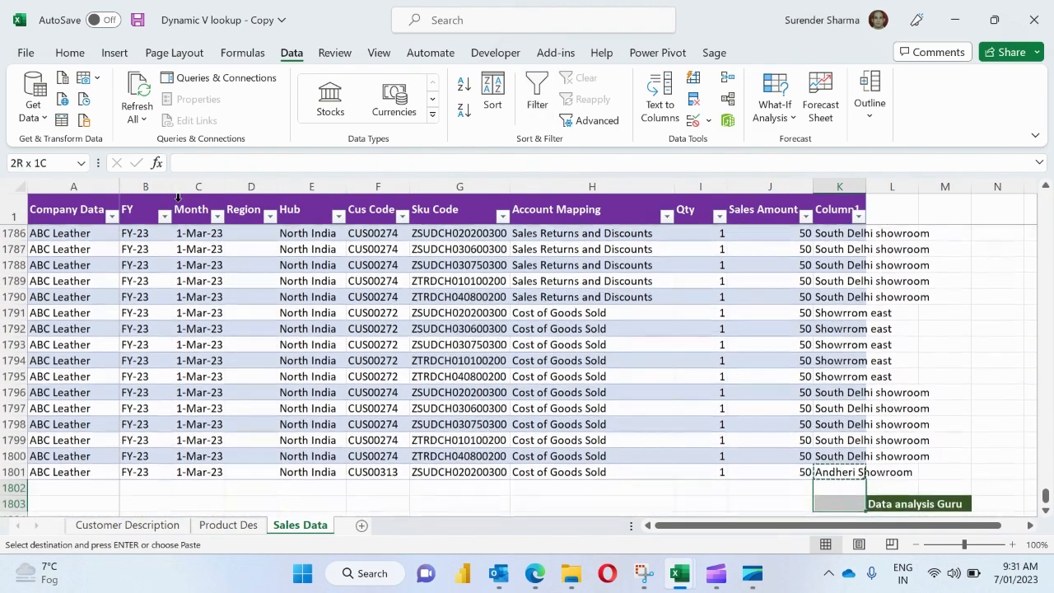
key("shift+Down")
key("shift+Down")
key("shift+Down")
key("shift+Down")
key("shift+Down")
key("shift+Down")
key("shift+Down")
key("shift+Down")
key("shift+Down")
key("Return")
key("ctrl+Up")
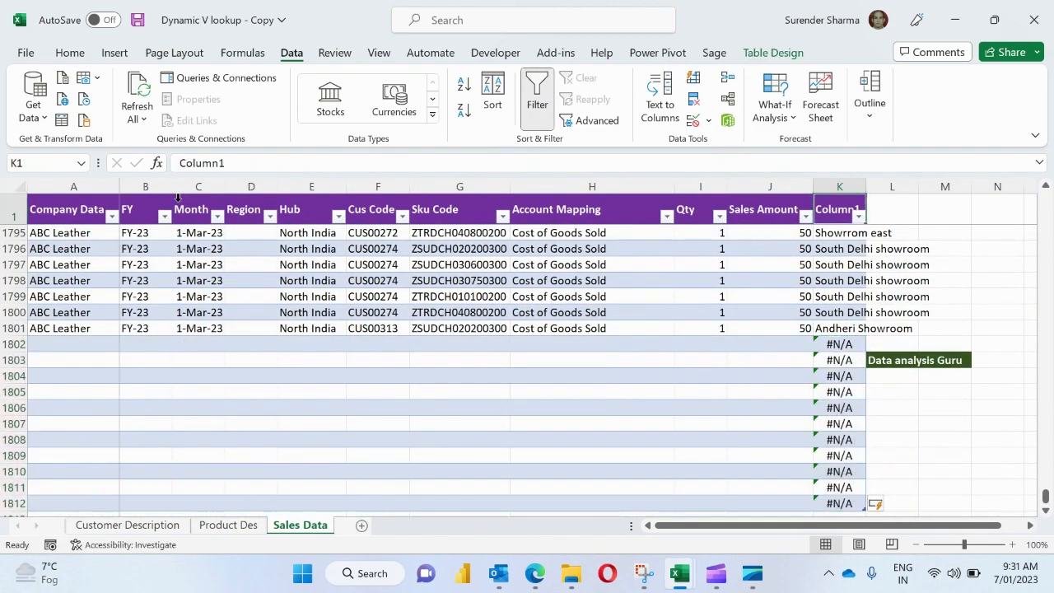
Inspect the extended lookup column K from its header down to row 1812.
key("Down")
key("ctrl+Down")
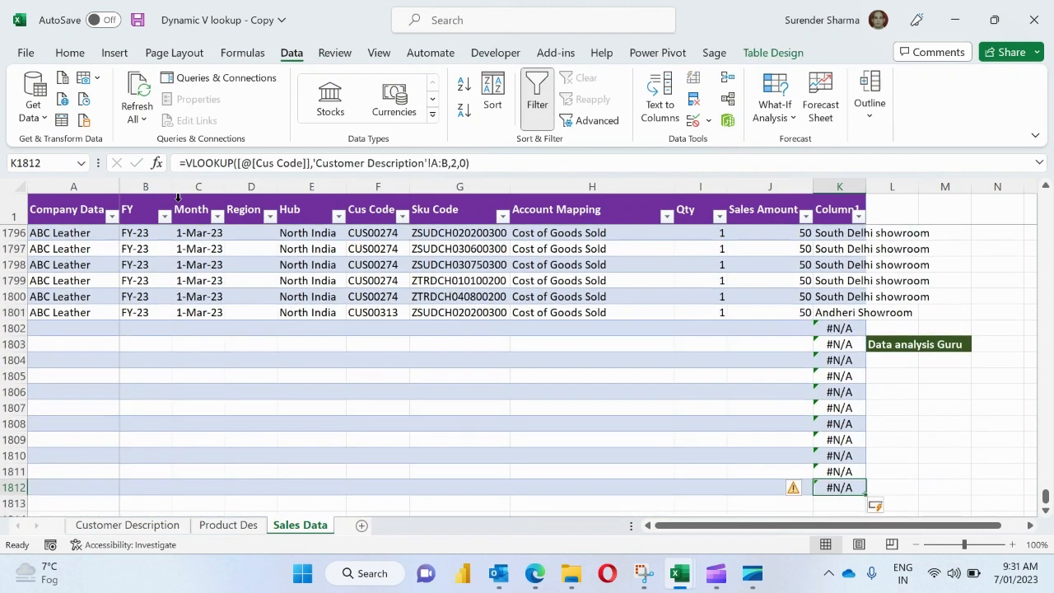
key("ctrl+Up")
key("Down")
key("Up")
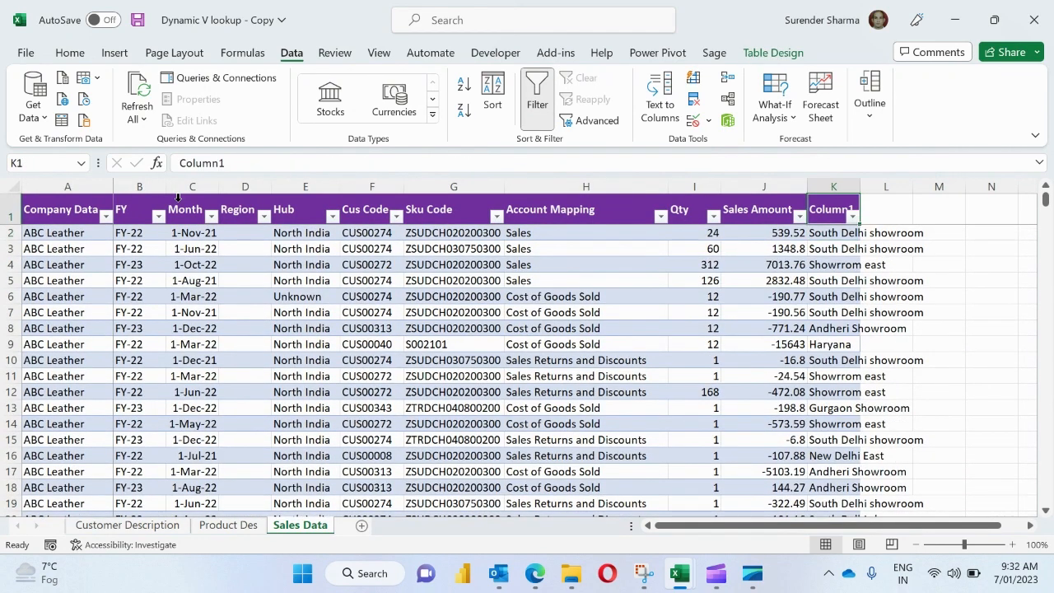
key("ctrl+shift+Down")
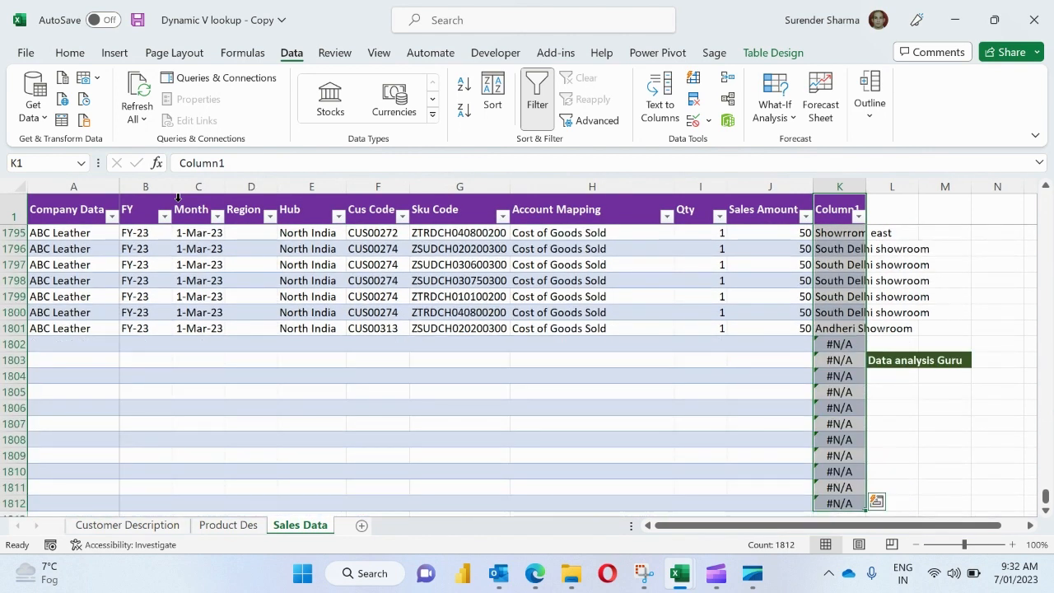
Load the Customer Description table into Power Query and remove rows with duplicate Customer Code values.
left_click(127, 525)
left_click(135, 299)
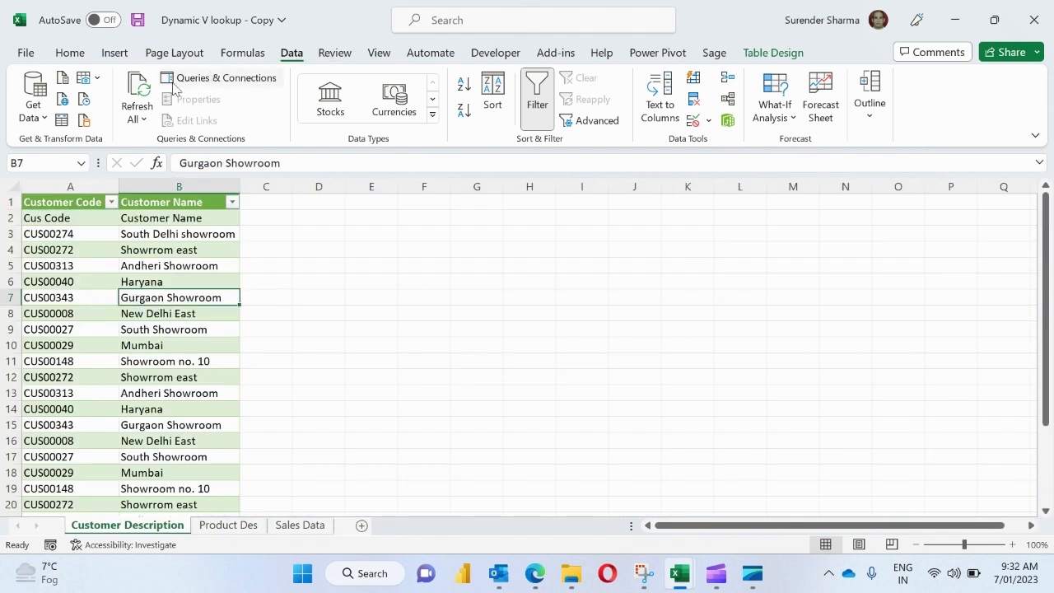
left_click(63, 121)
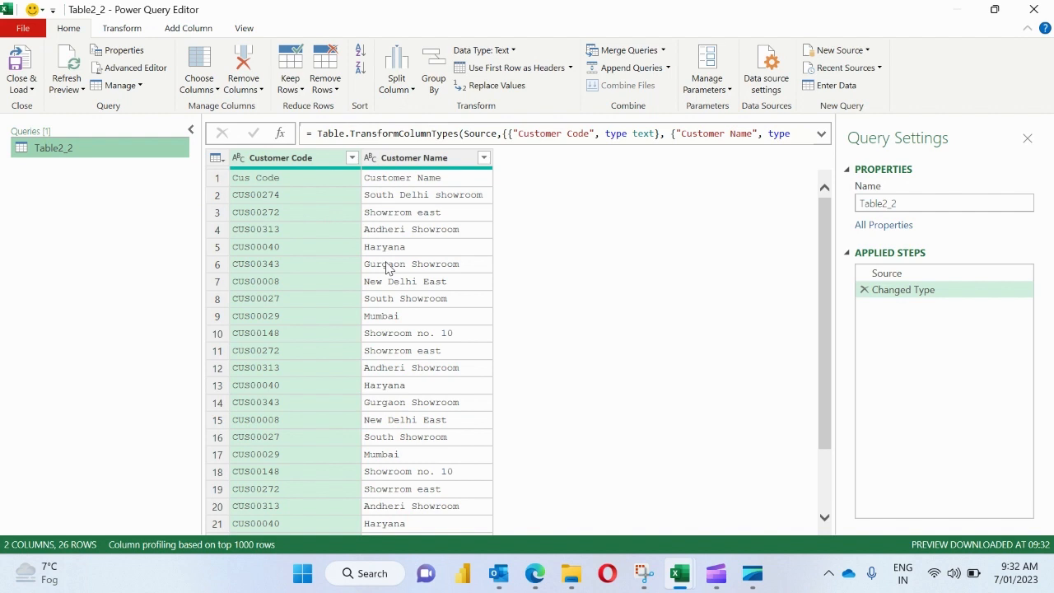
left_click(330, 90)
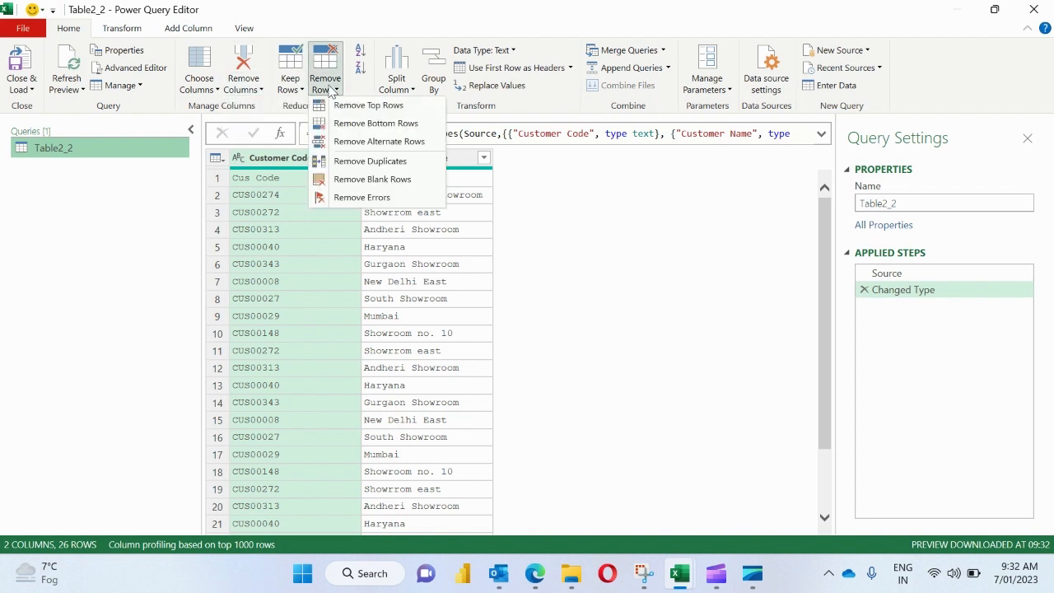
left_click(370, 162)
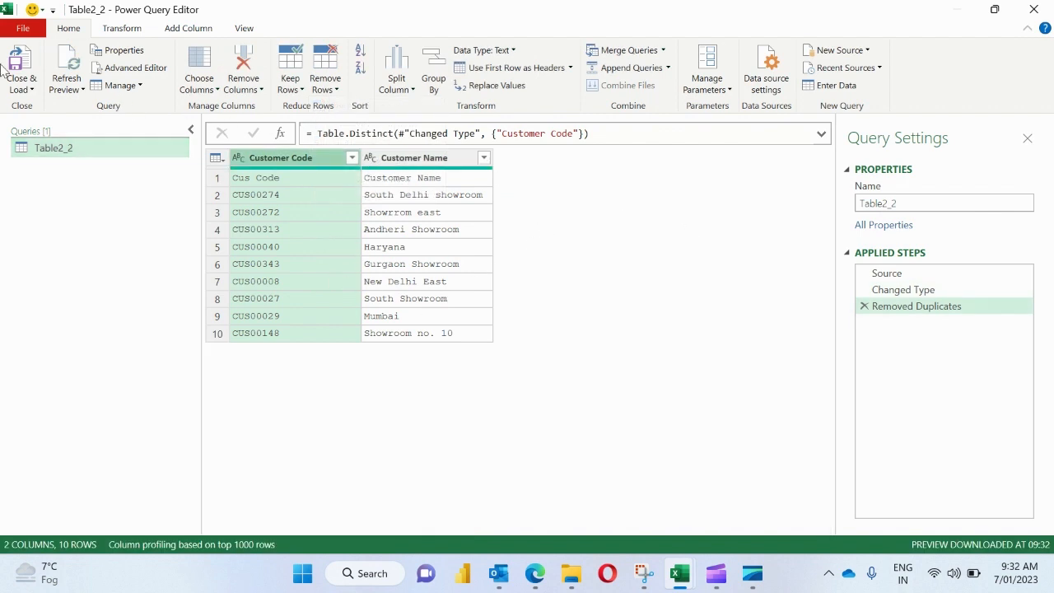
Close the Power Query Editor and load the deduplicated customer query as Only Create Connection.
left_click(32, 89)
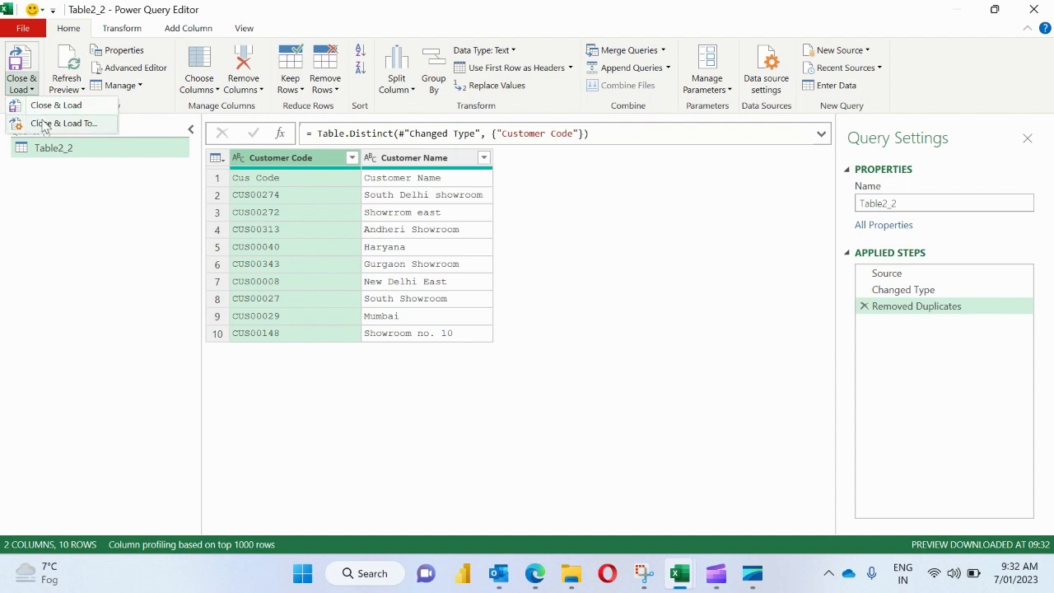
left_click(46, 125)
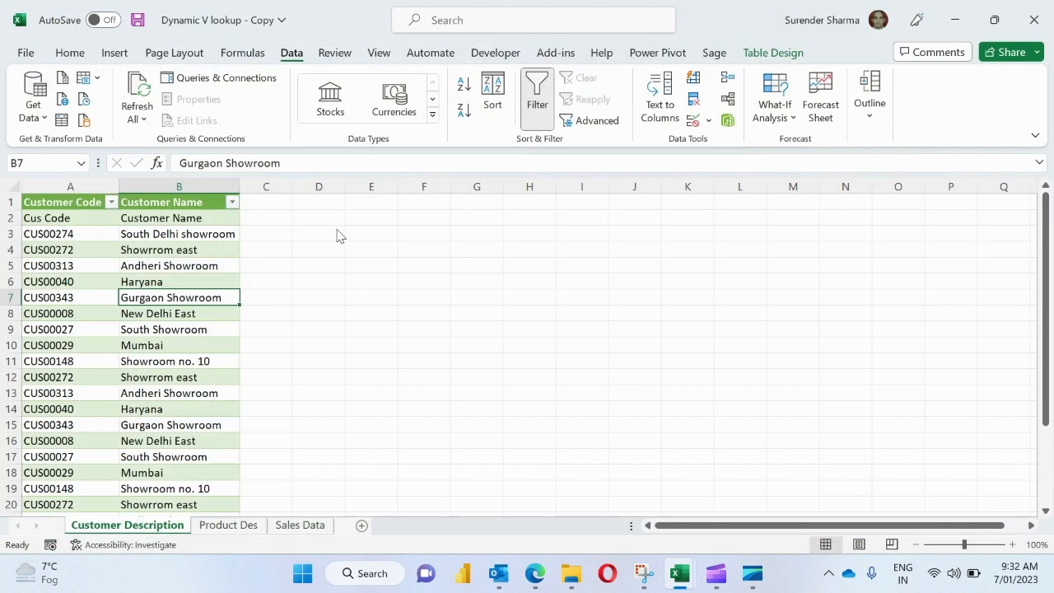
left_click(306, 313)
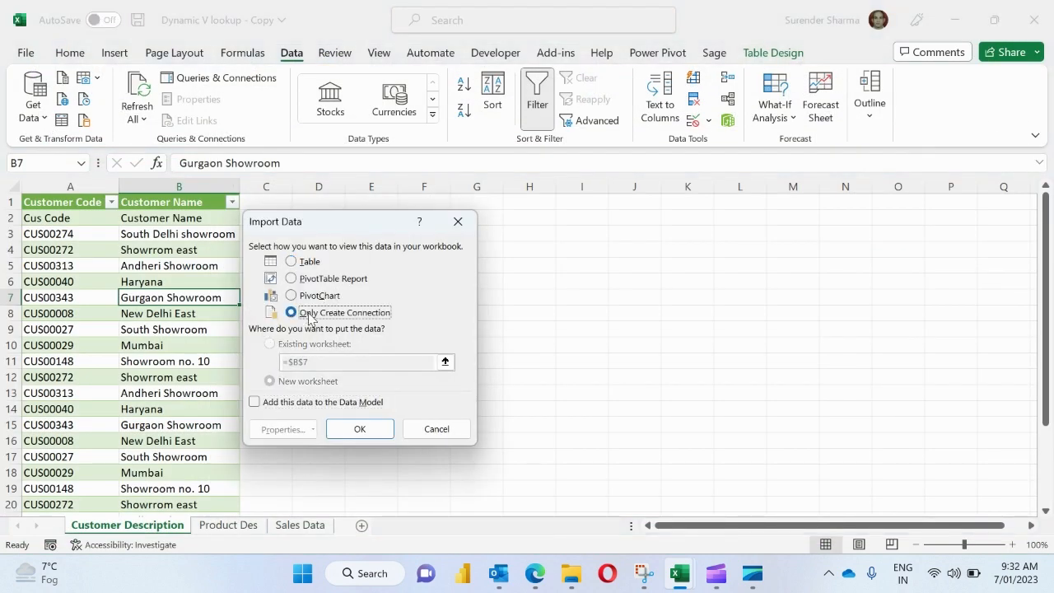
left_click(350, 429)
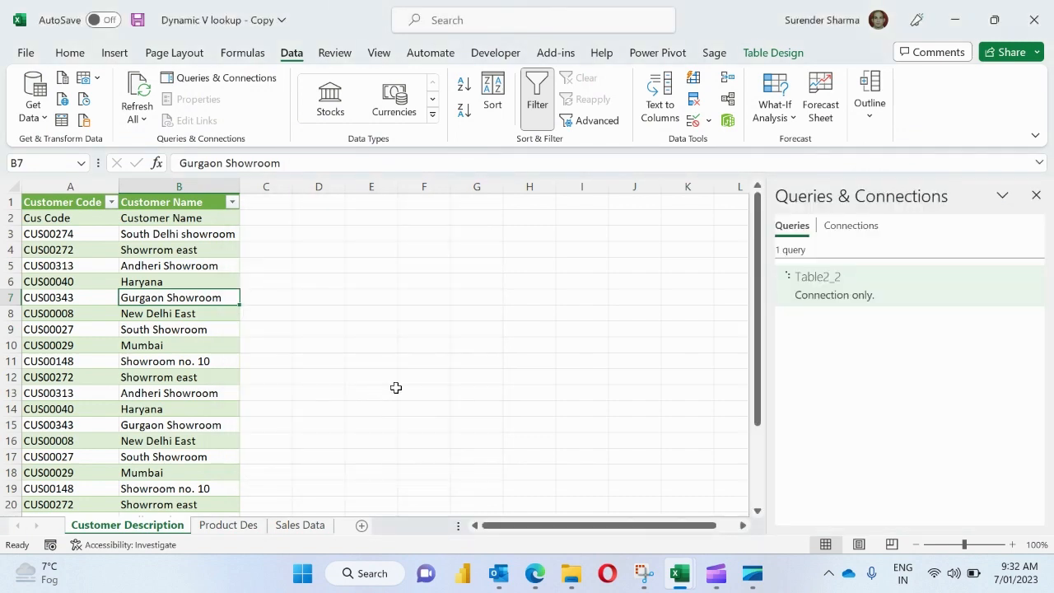
Rename the connection-only customer query as Customer Des.
right_click(830, 288)
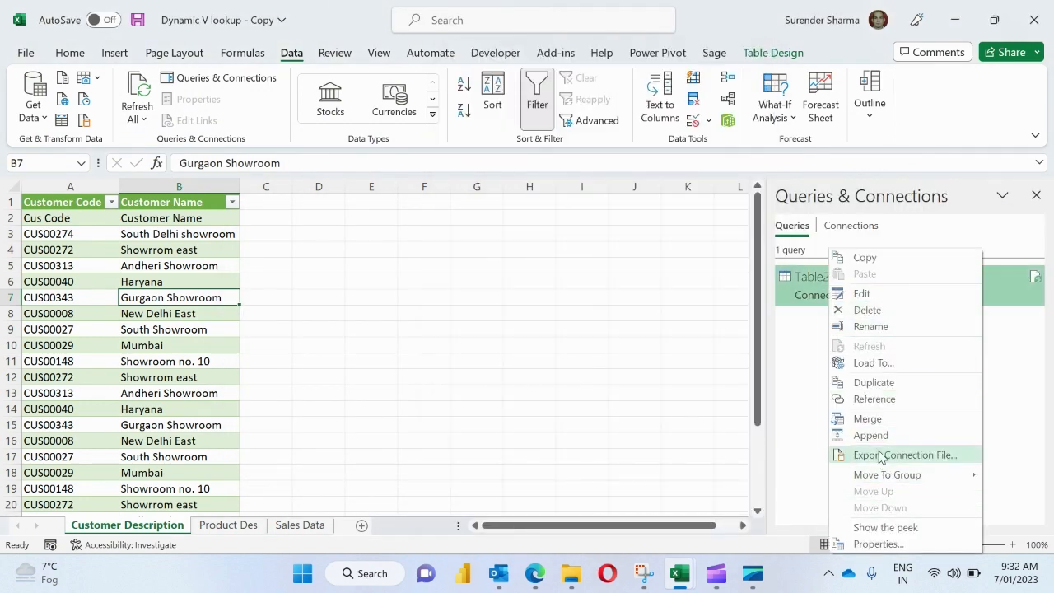
left_click(885, 325)
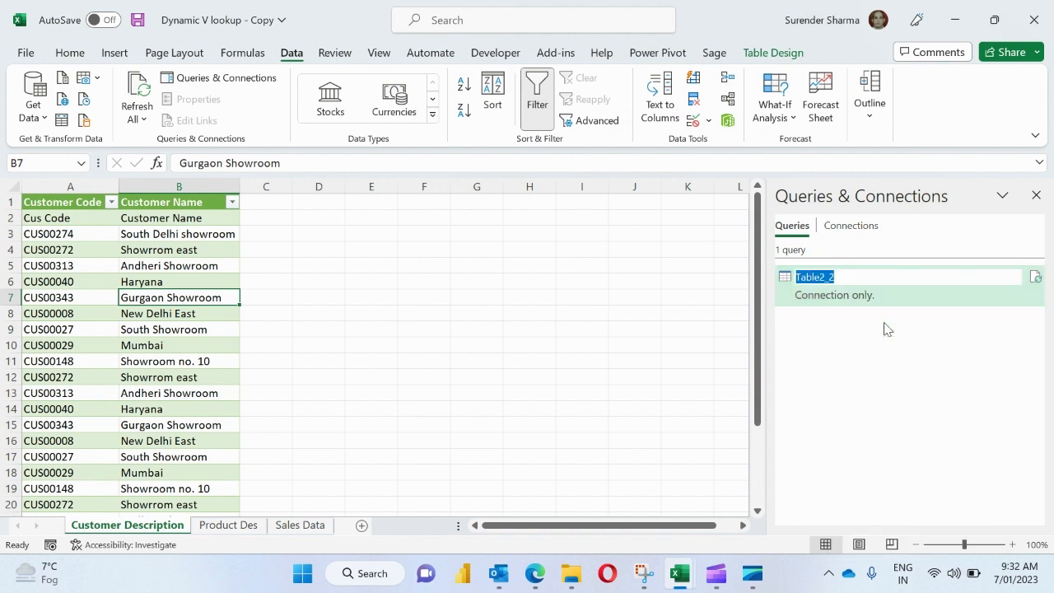
type("Customer Des")
key("Return")
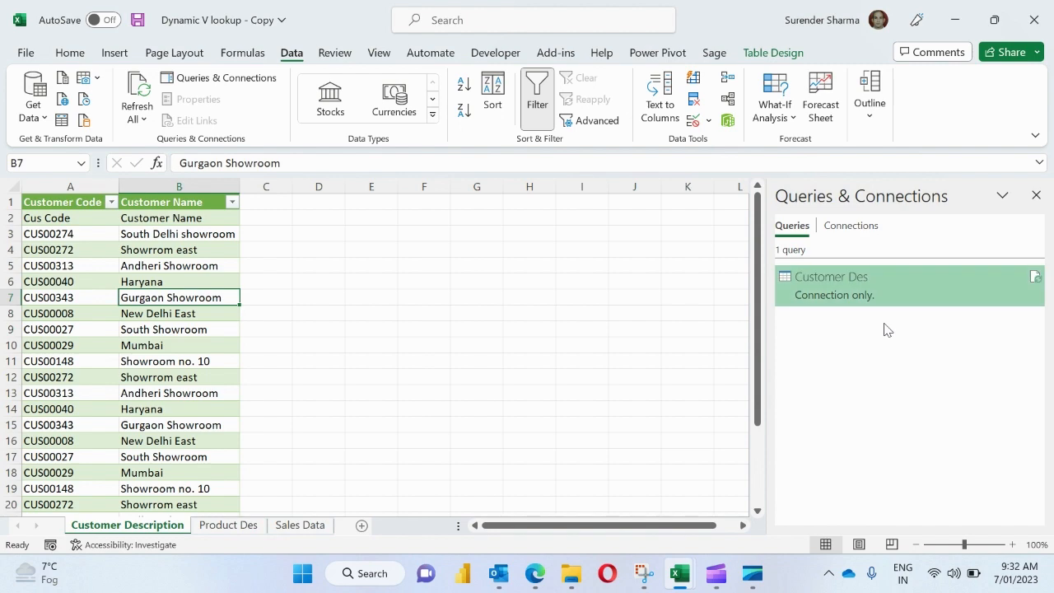
Load the Product Des sheet's table into Power Query and remove rows with duplicate Sku Code values.
left_click(229, 527)
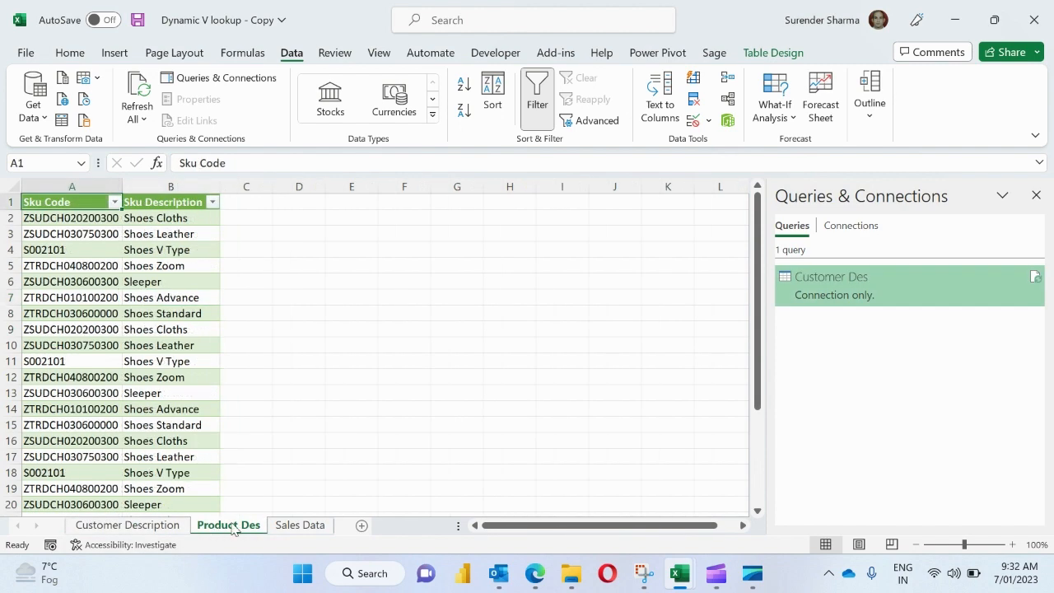
left_click(155, 311)
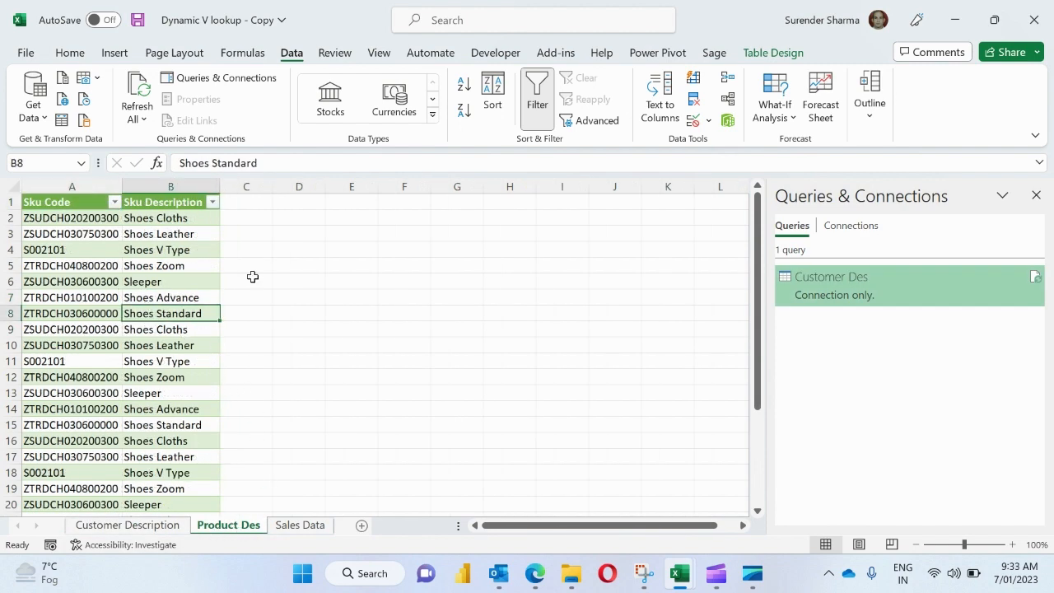
left_click(62, 119)
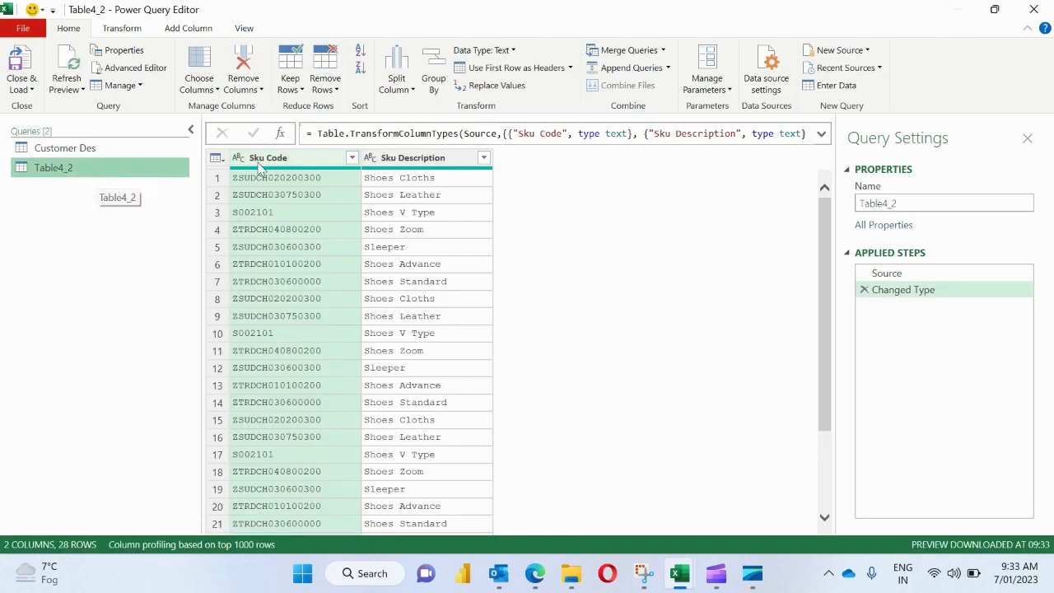
left_click(334, 87)
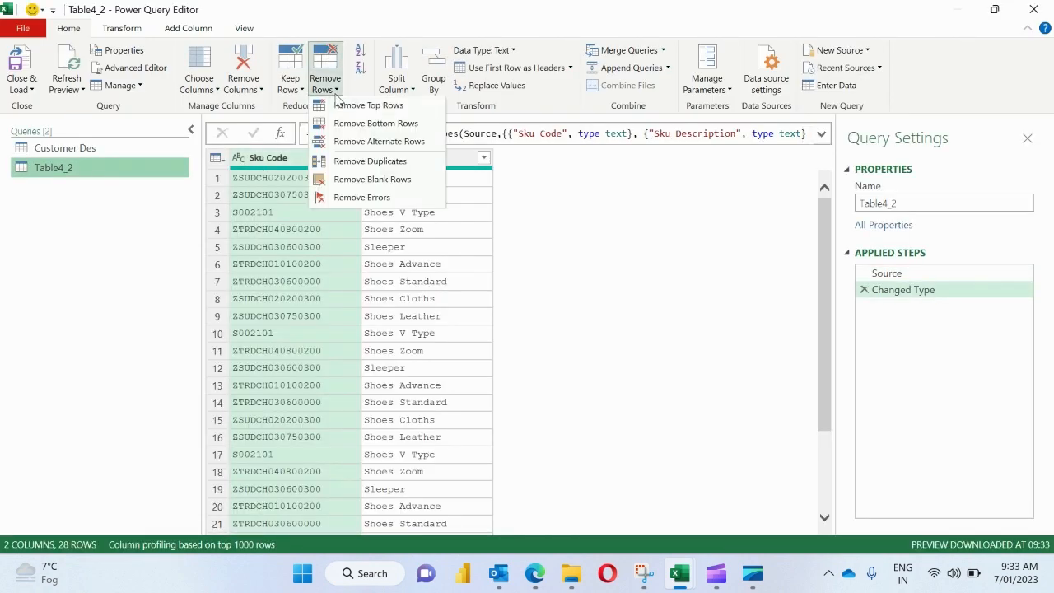
left_click(366, 168)
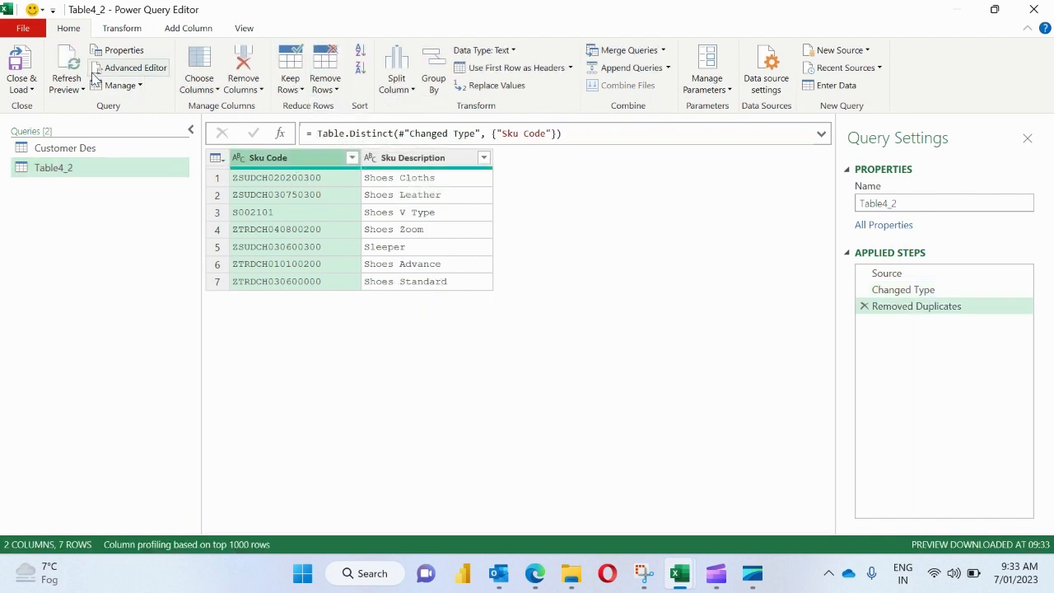
Close the Power Query Editor and load the deduplicated product query as Only Create Connection.
left_click(35, 90)
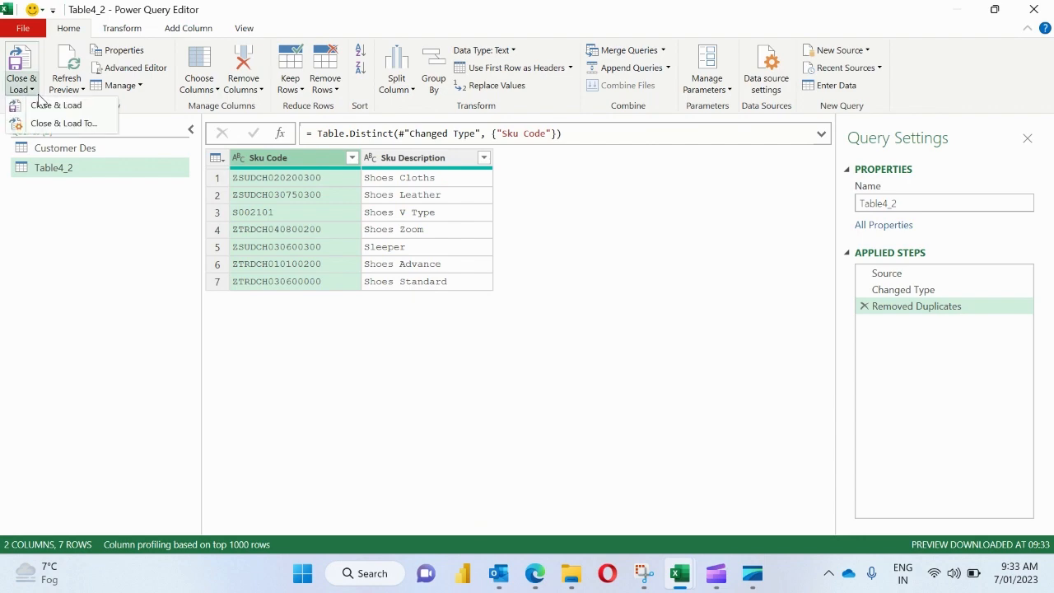
left_click(47, 125)
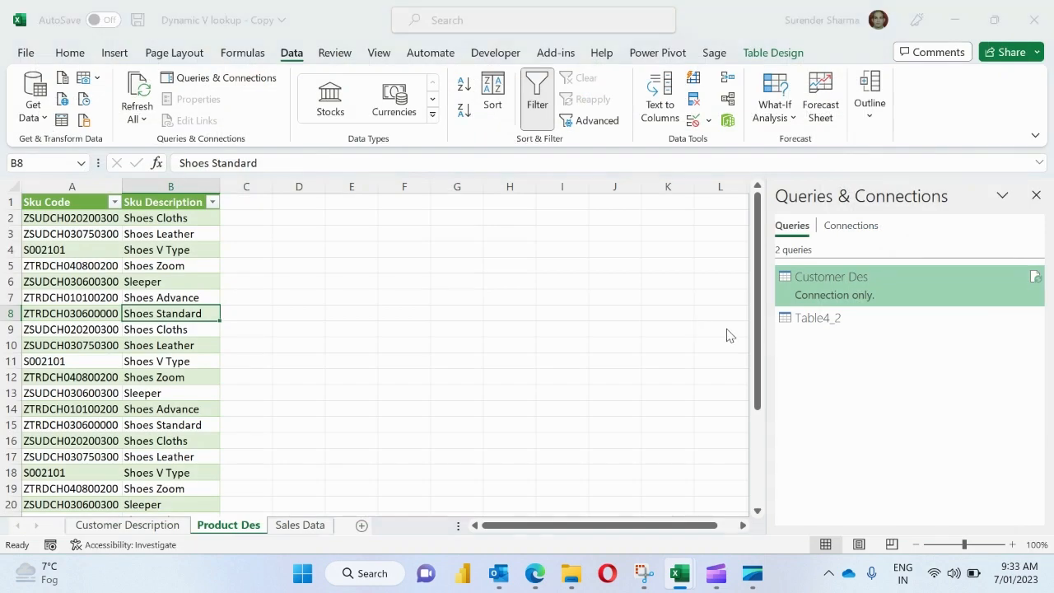
left_click(338, 313)
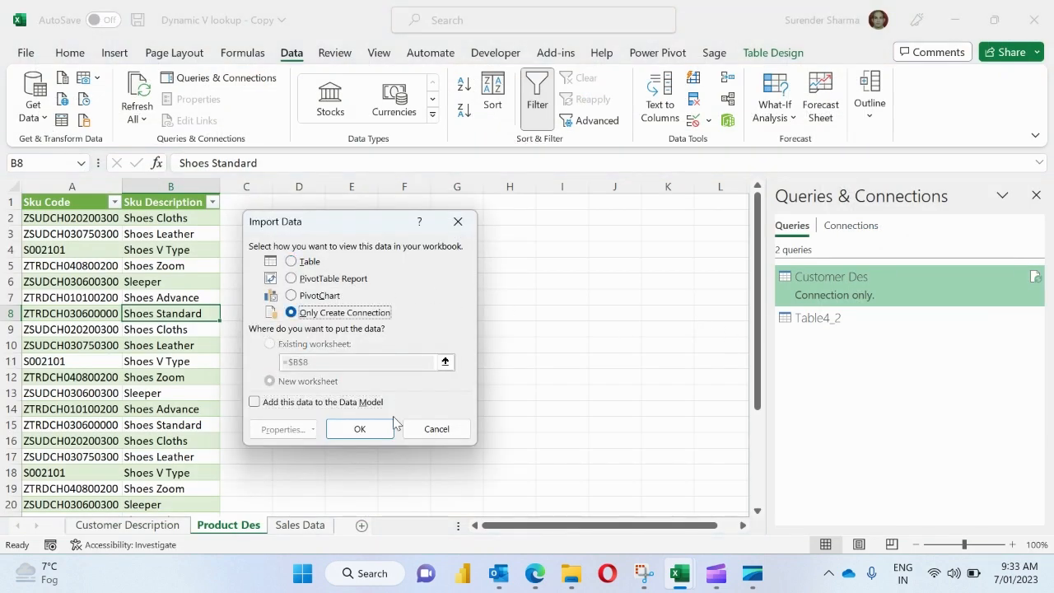
left_click(363, 431)
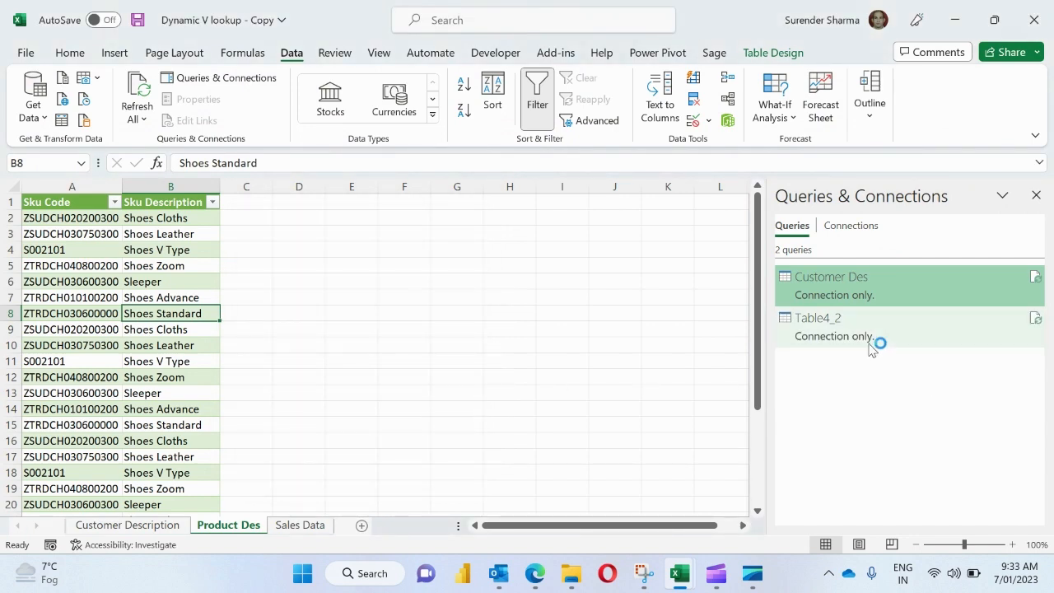
Rename the connection-only product query as sKU Des.
right_click(834, 335)
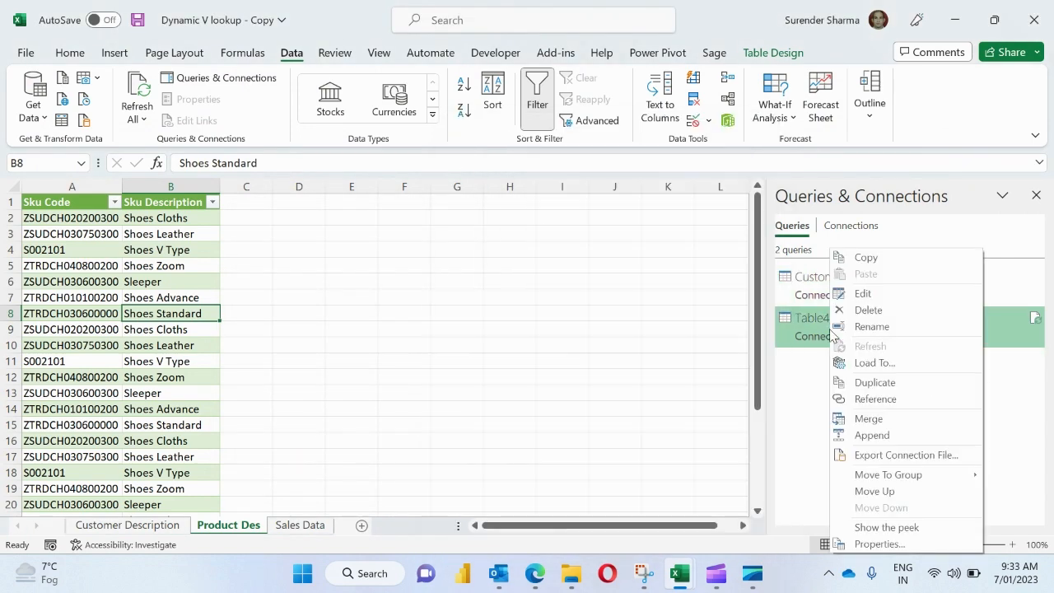
left_click(885, 327)
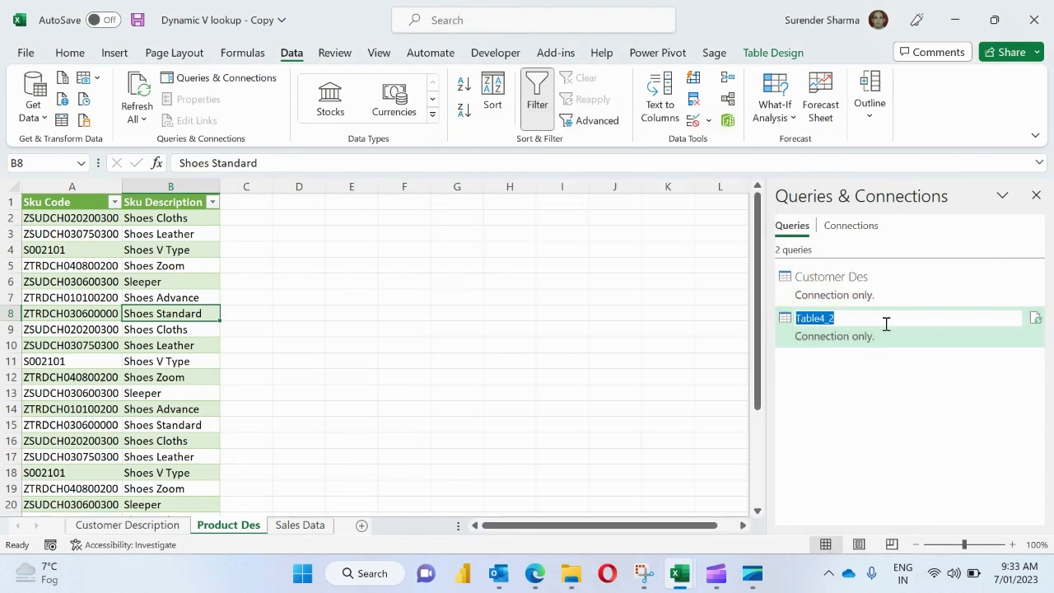
type("Pr")
type("sKU Des")
key("Return")
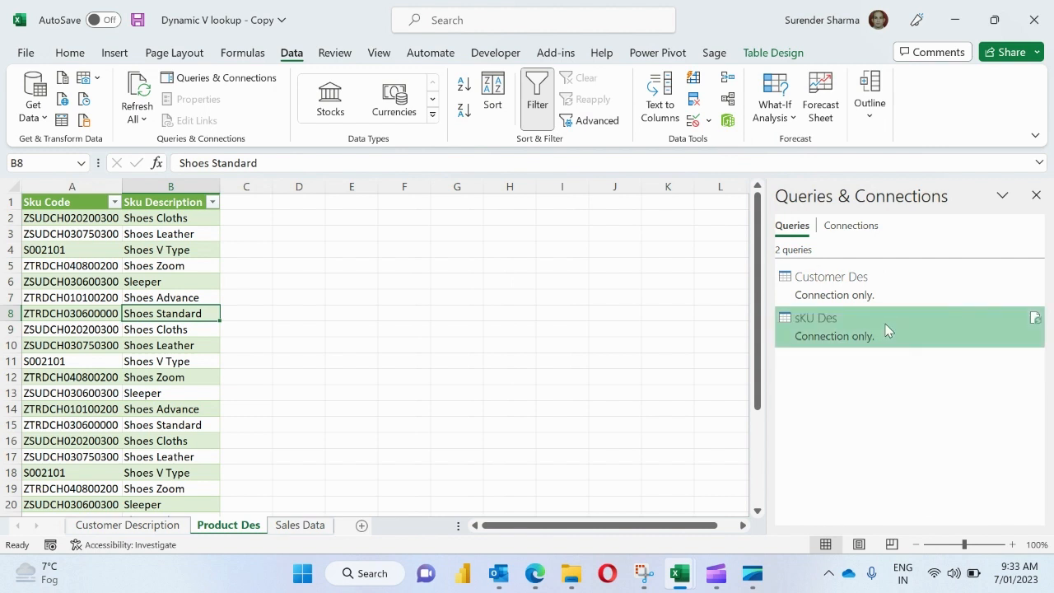
Load the table on the Sales Data sheet into Power Query.
left_click(289, 524)
left_click(377, 346)
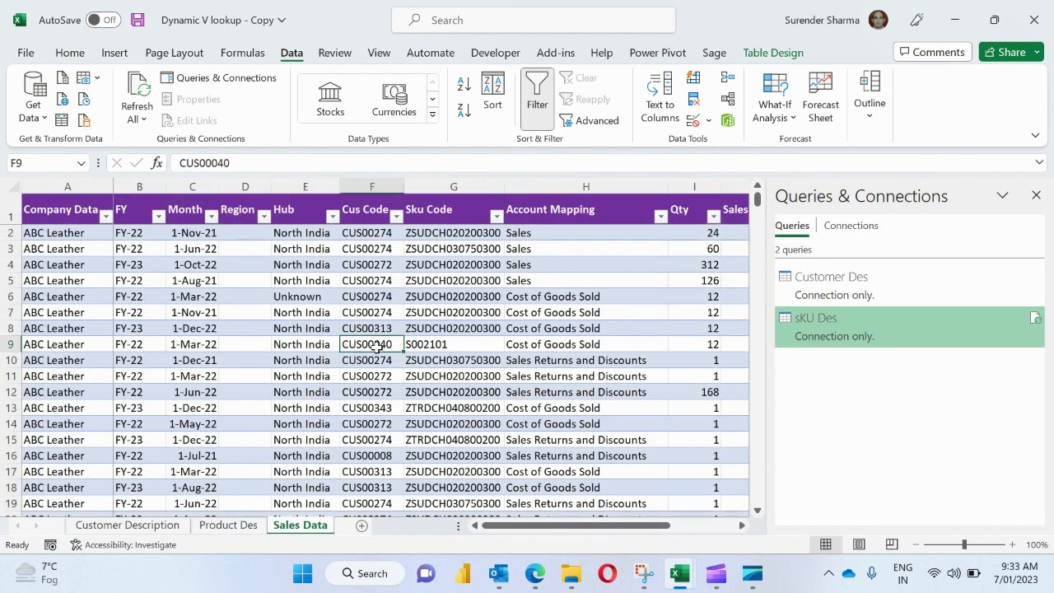
left_click(61, 121)
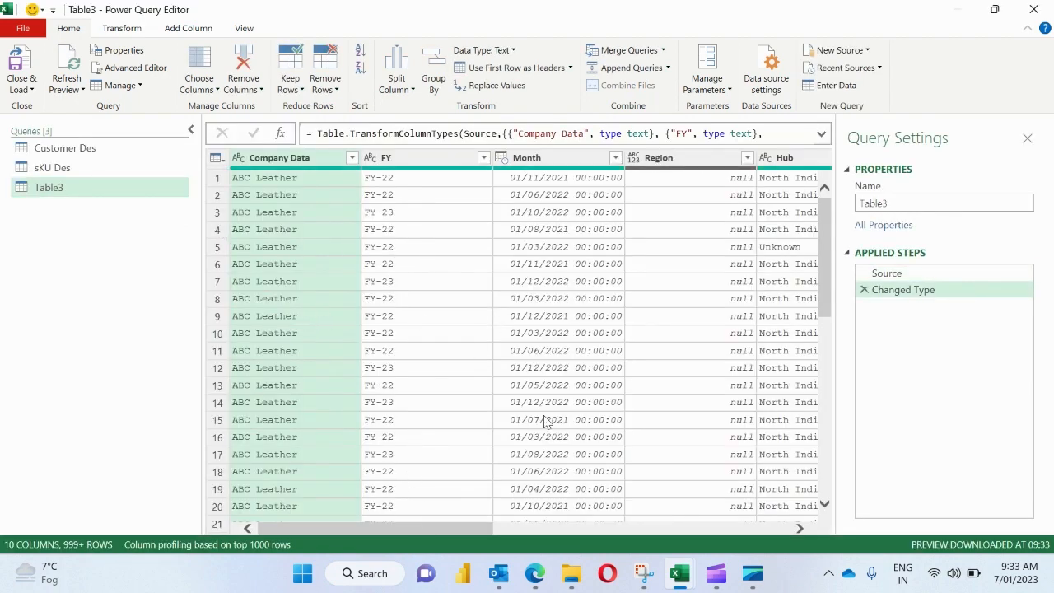
Merge the sales query with Customer Des, matching Cus Code to Customer Code with a Left Outer join.
left_click_drag(479, 527, 778, 529)
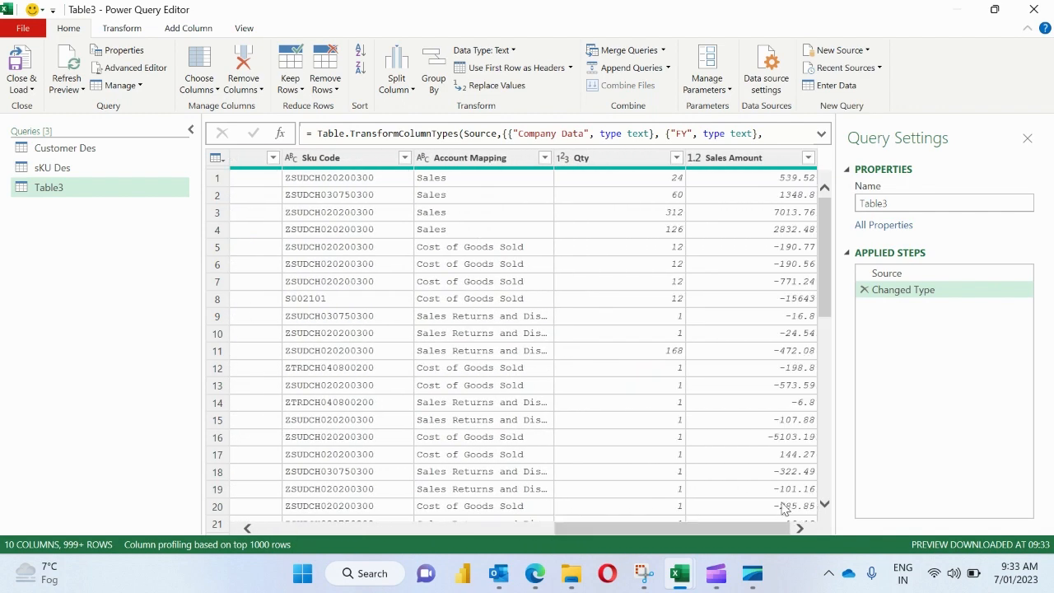
left_click(663, 51)
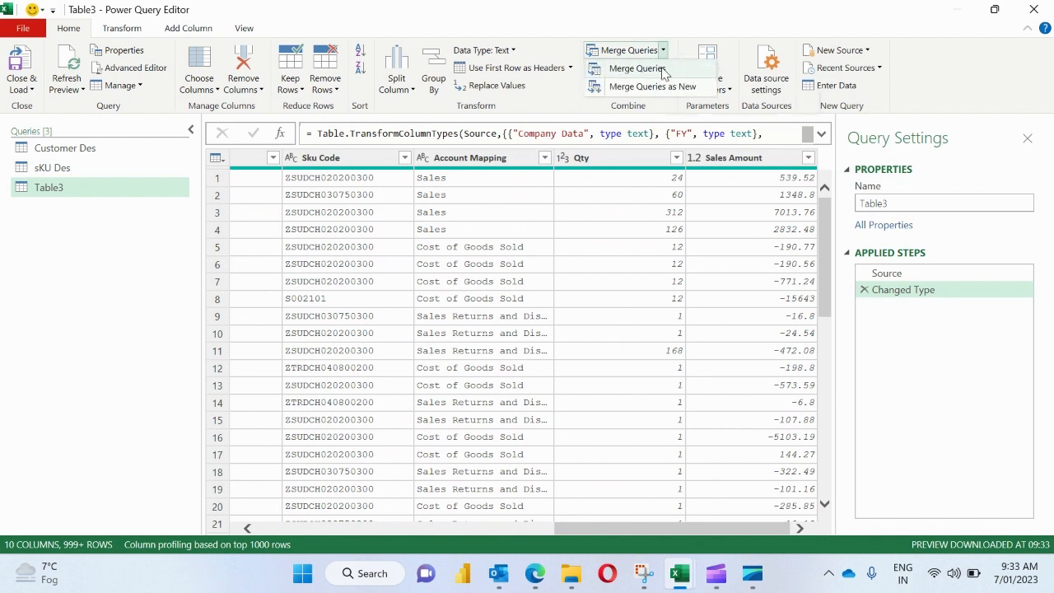
left_click(662, 70)
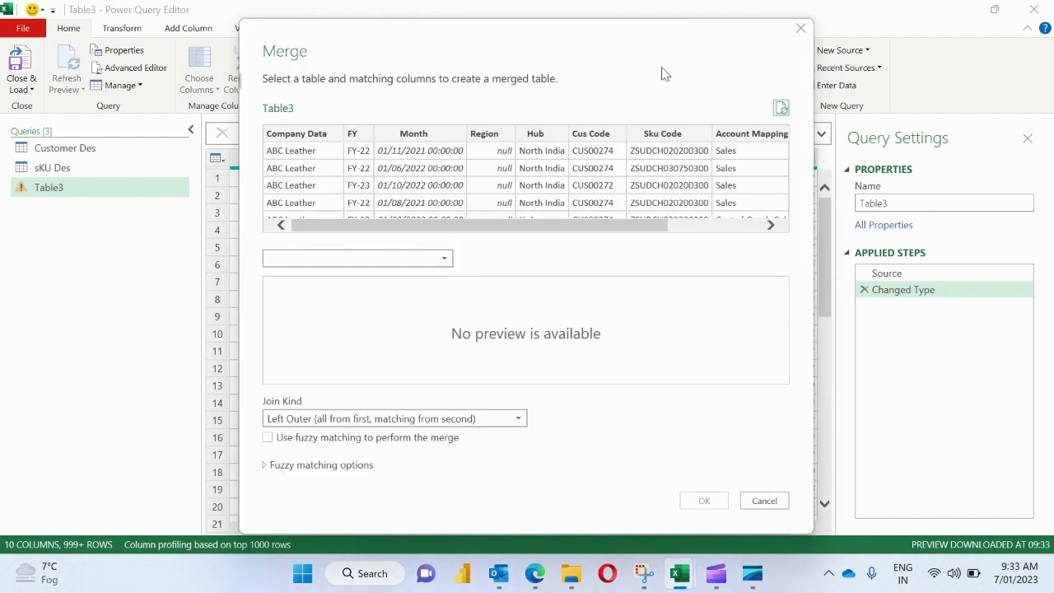
left_click(418, 262)
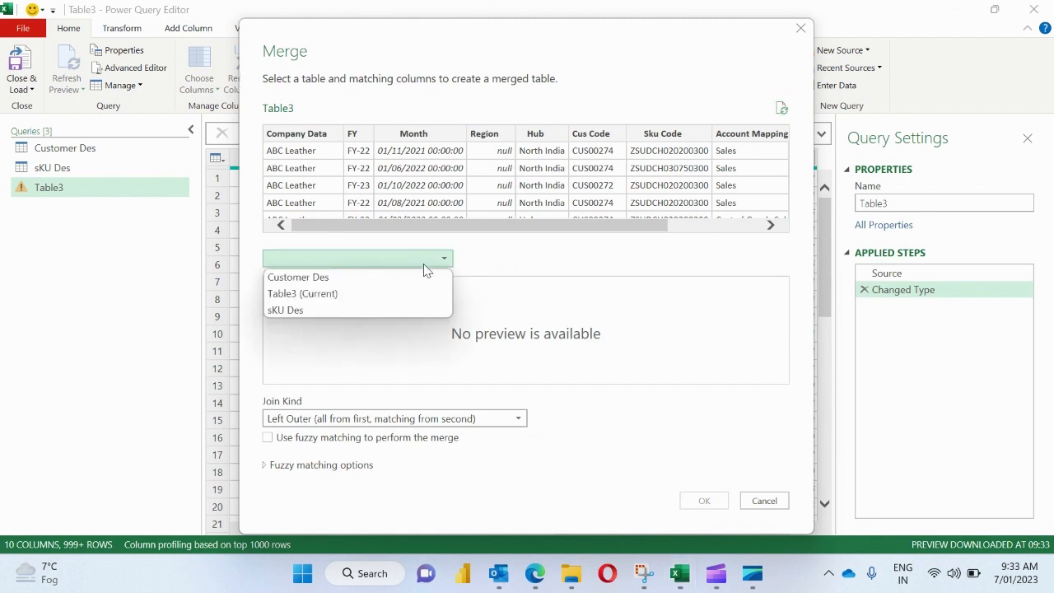
left_click(364, 279)
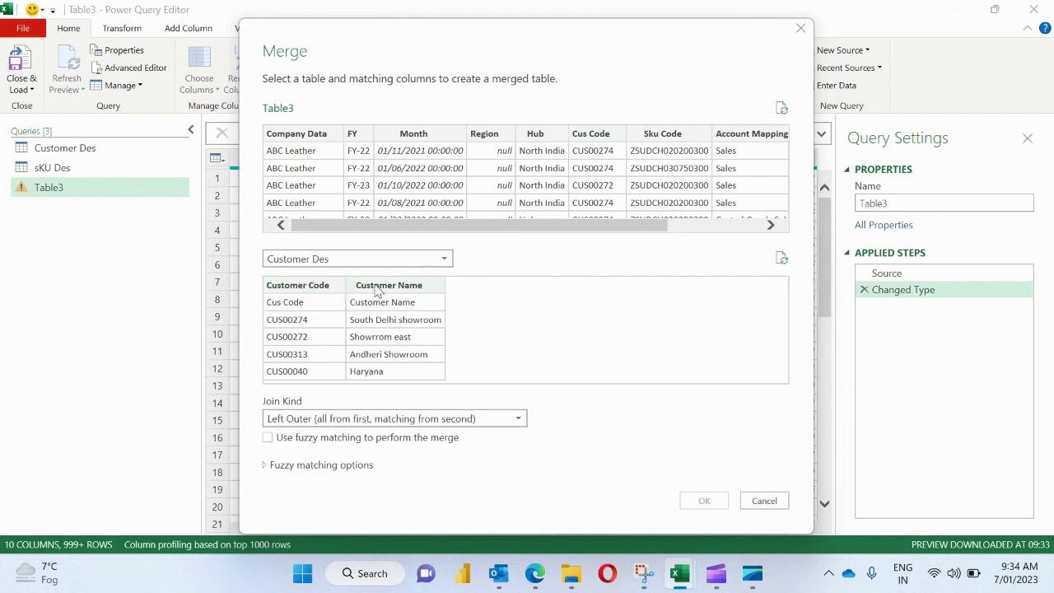
left_click(608, 137)
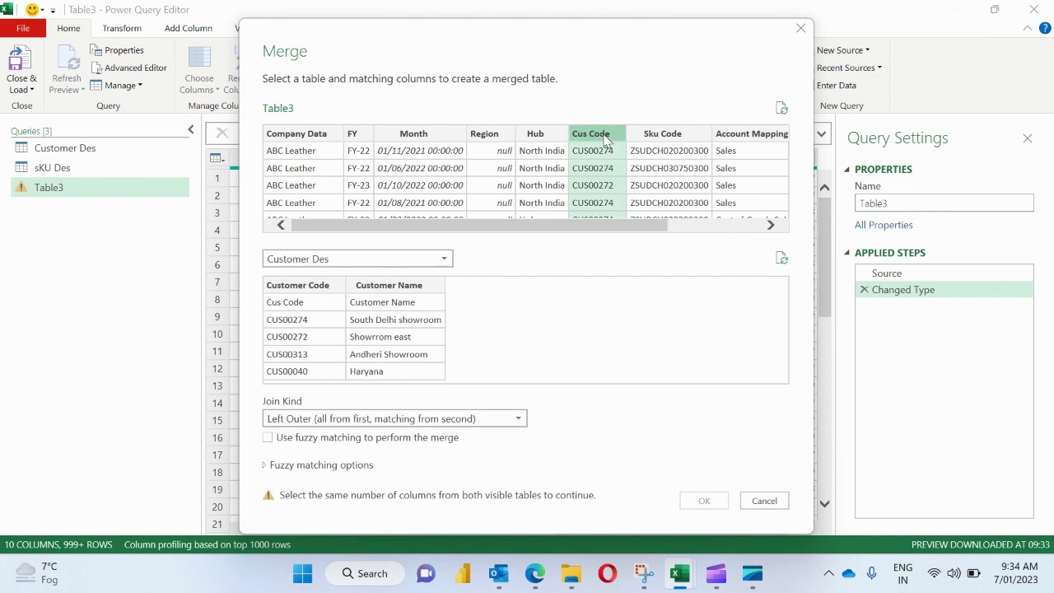
left_click(317, 285)
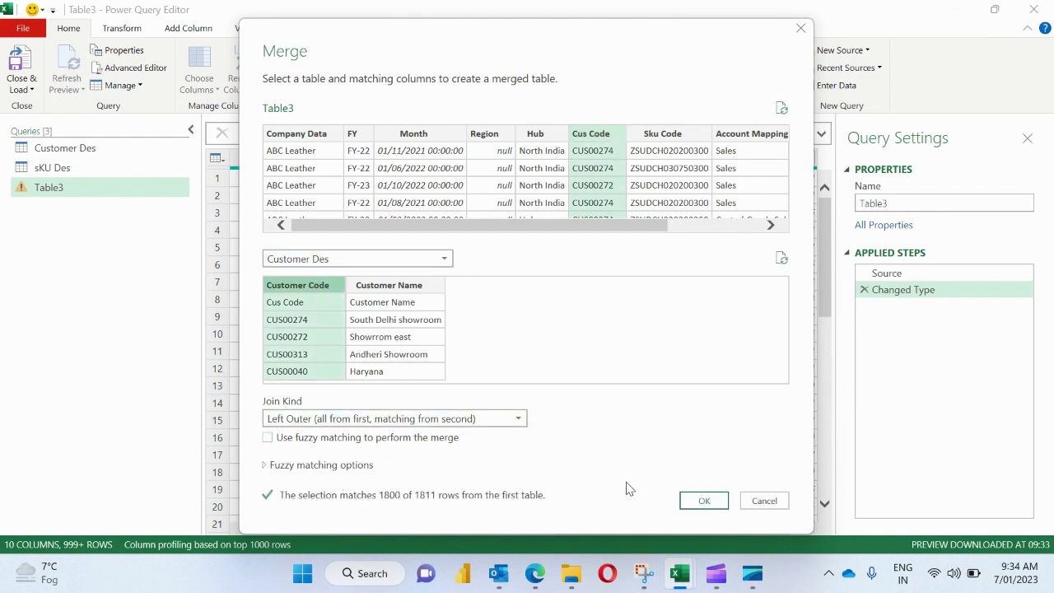
left_click(704, 500)
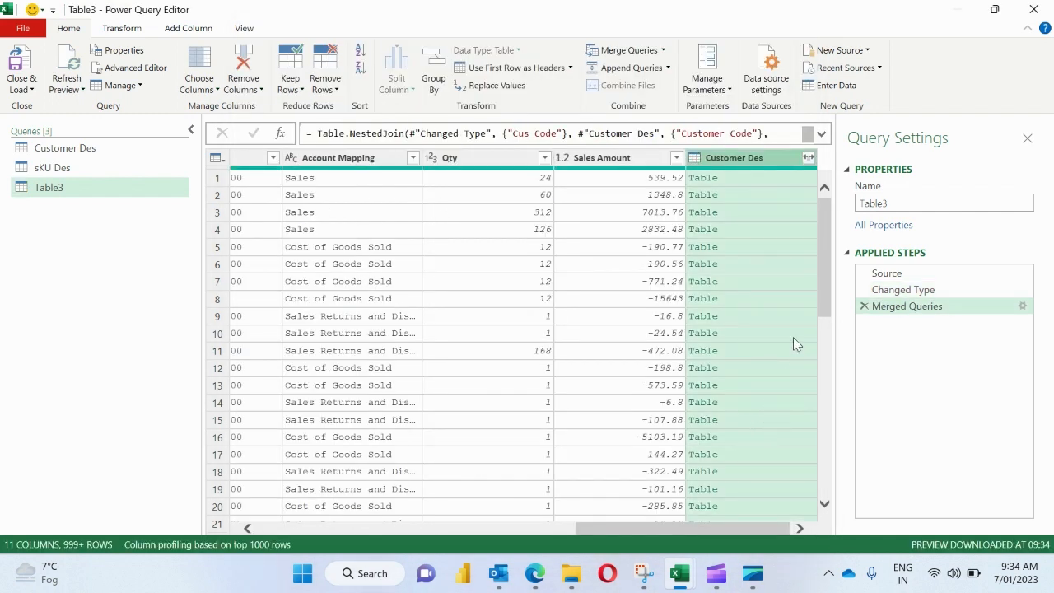
Expand the merged Customer Des column to only Customer Name, keeping the original column name as prefix.
left_click(809, 158)
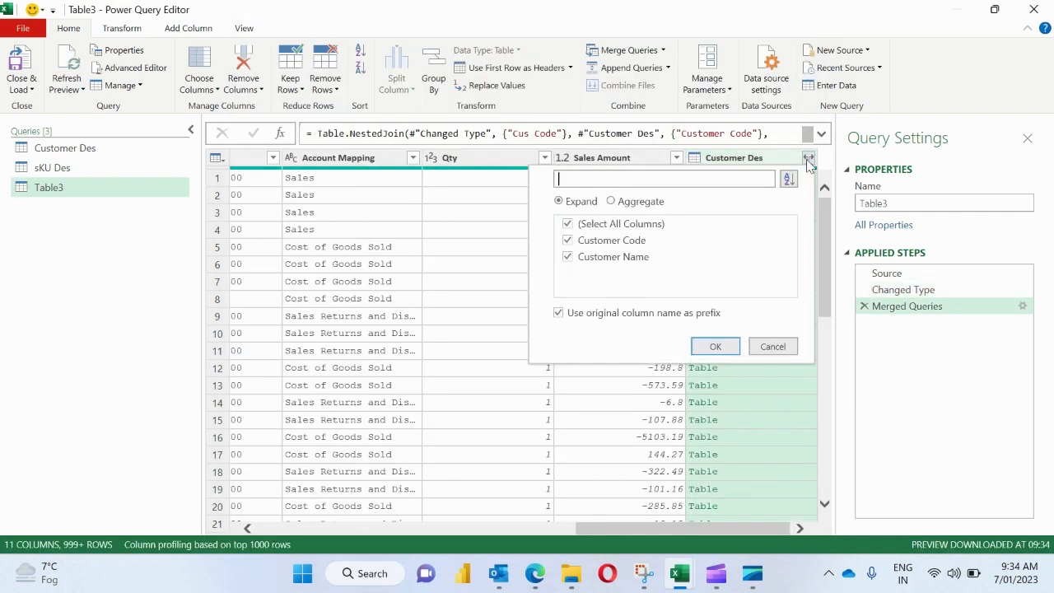
left_click(568, 240)
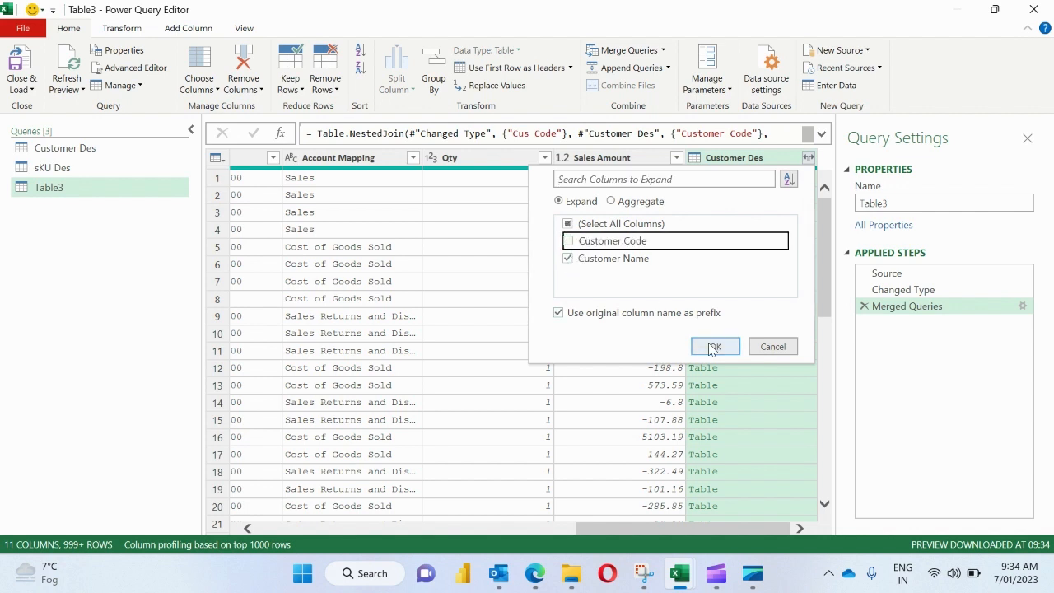
left_click(714, 346)
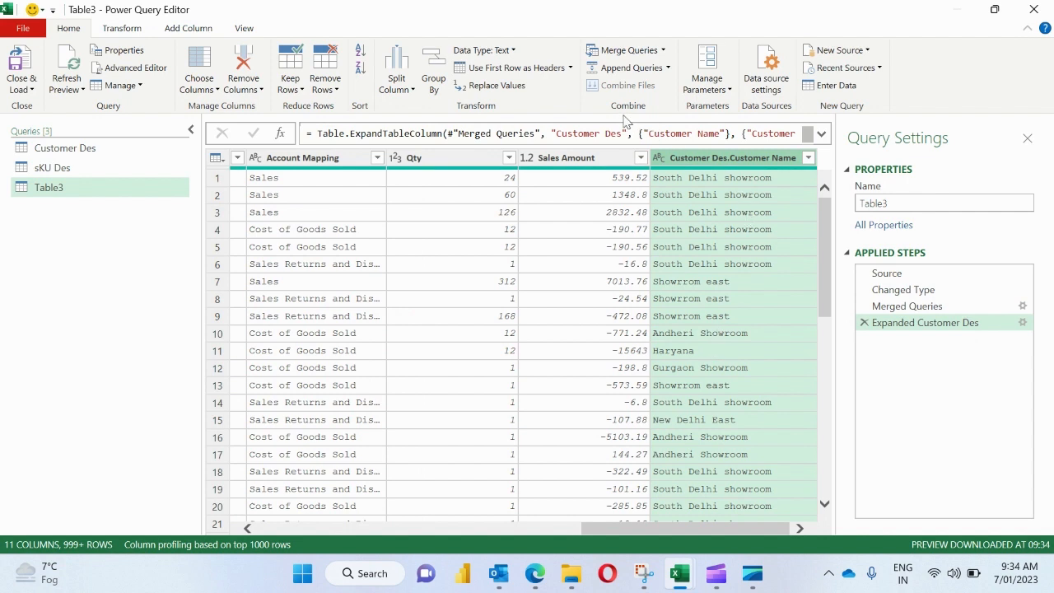
Merge the sales query with sKU Des, matching Sku Code to Sku Code with a Left Outer join.
left_click(664, 54)
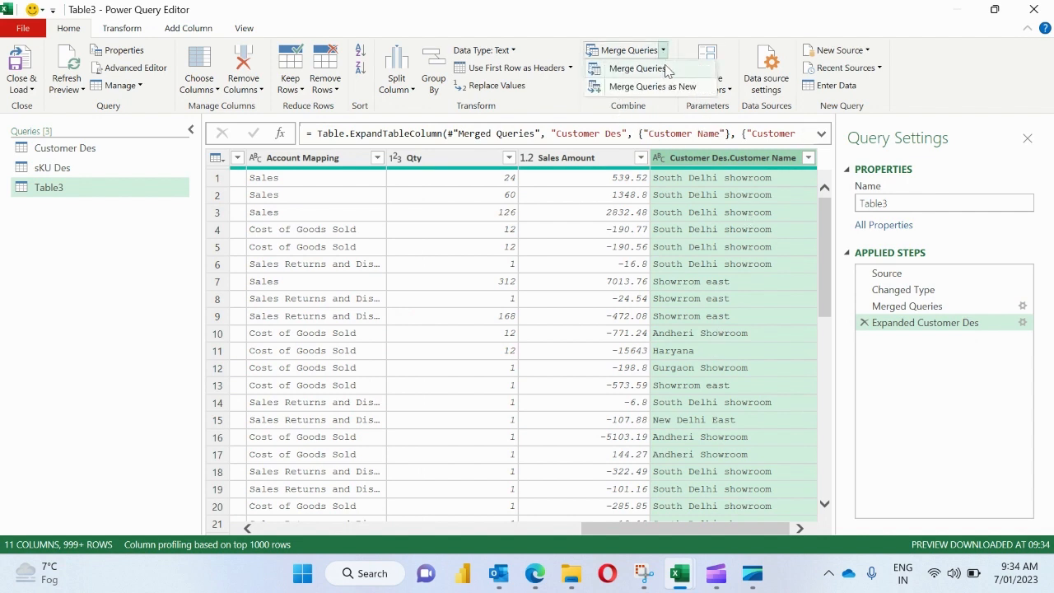
left_click(651, 69)
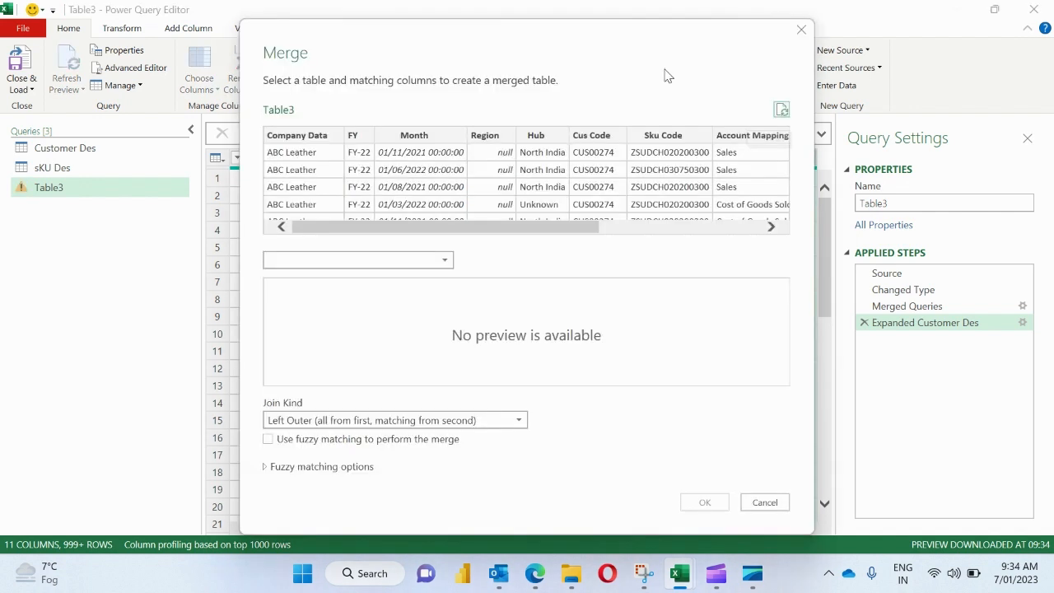
left_click(434, 262)
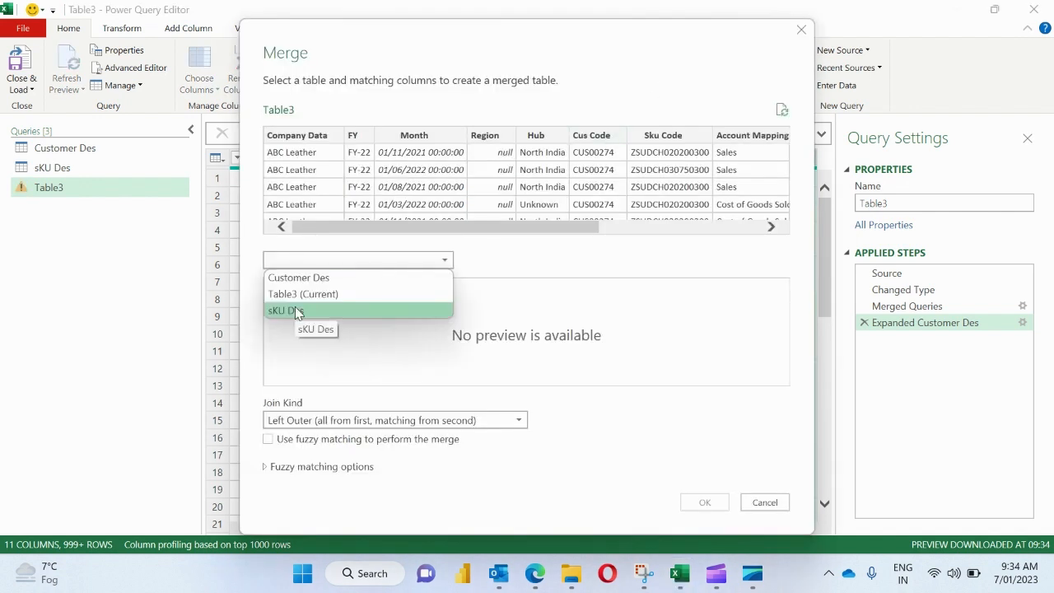
left_click(298, 311)
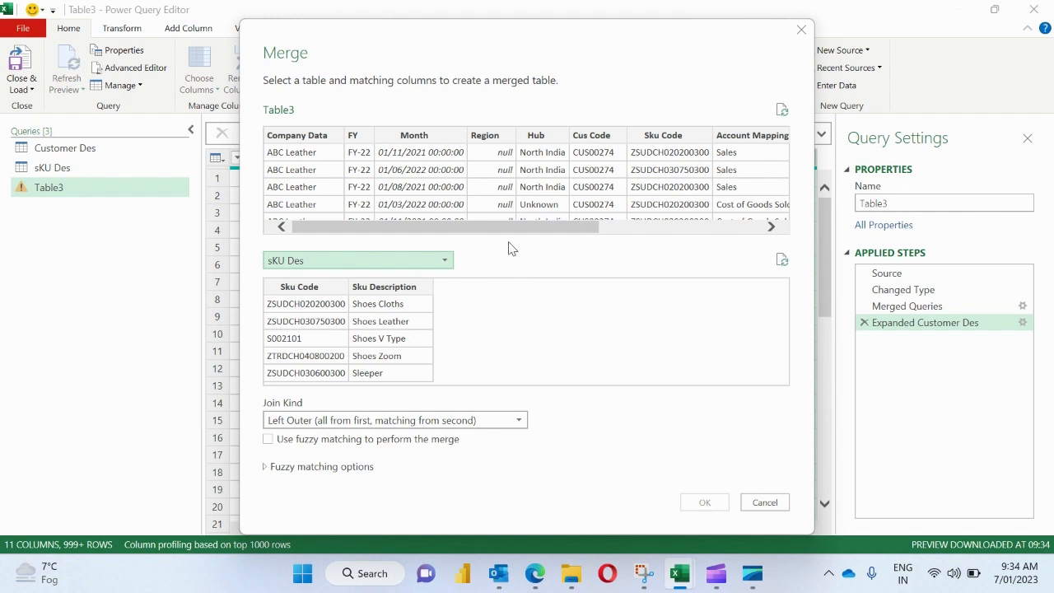
left_click_drag(483, 226, 530, 228)
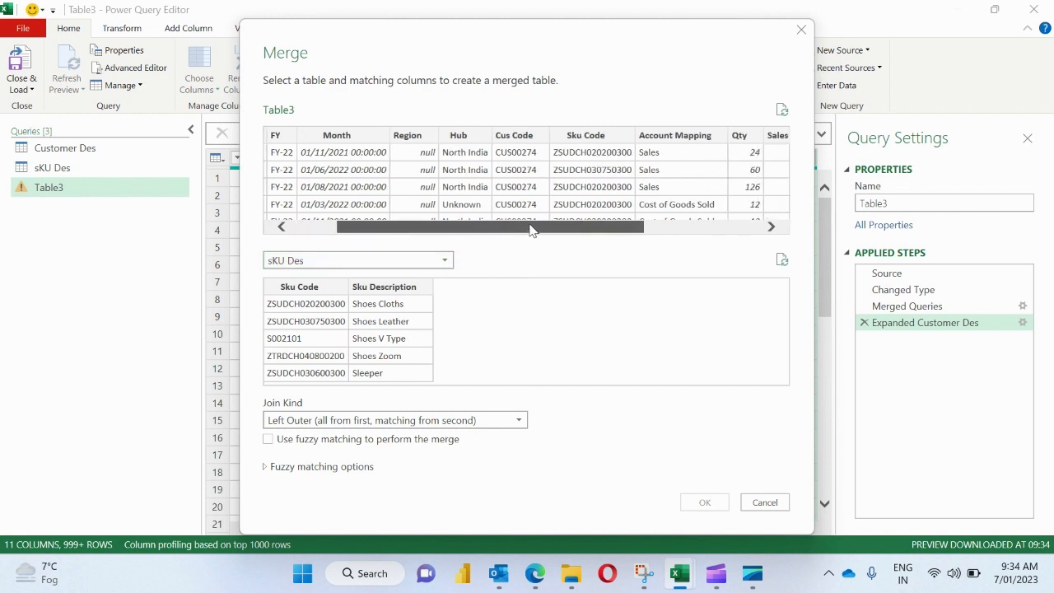
left_click(594, 155)
left_click(318, 291)
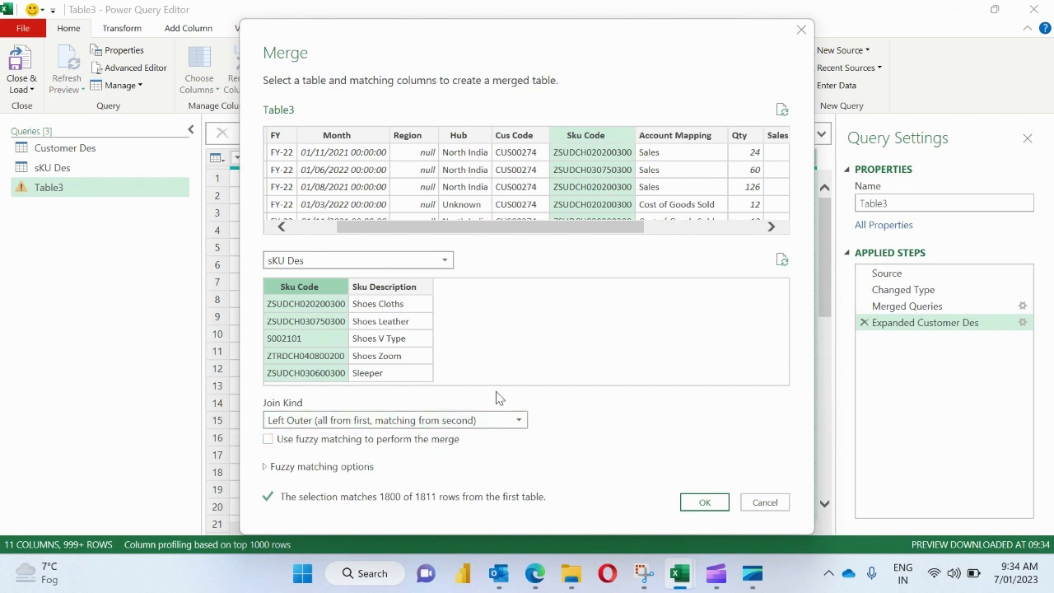
left_click(441, 421)
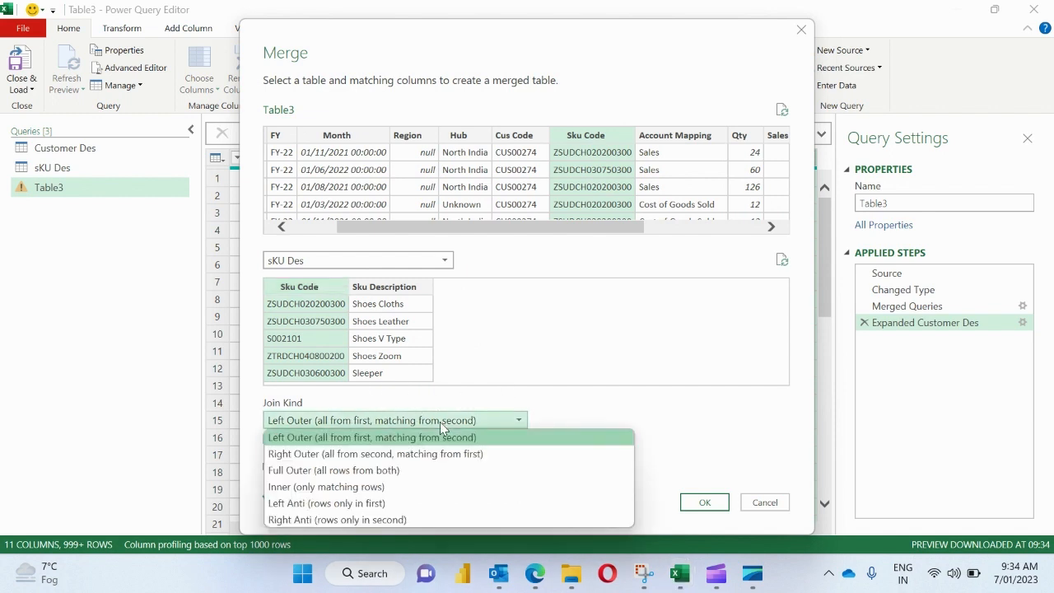
left_click(346, 445)
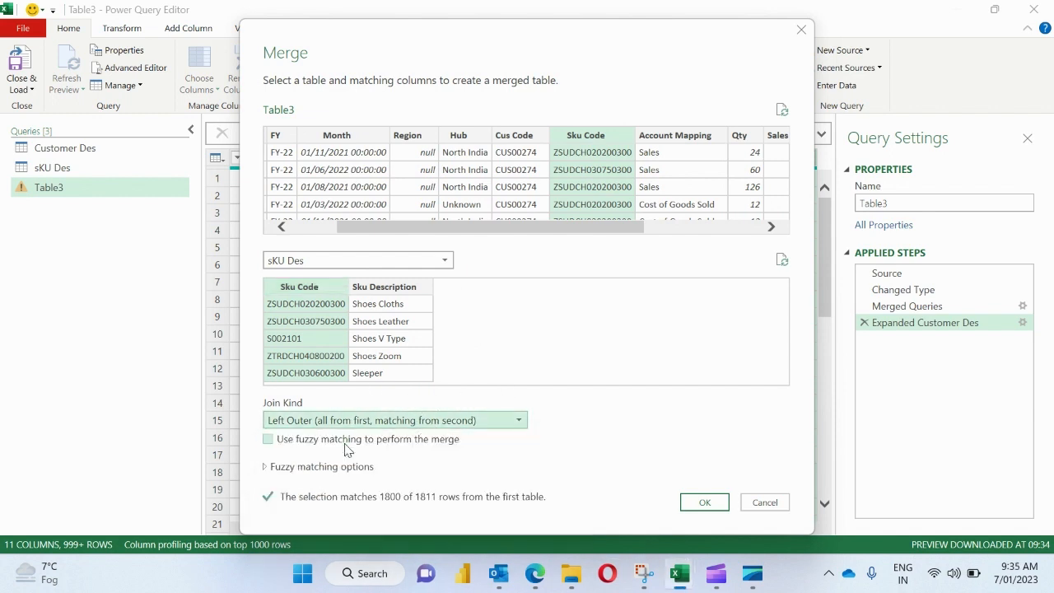
left_click(703, 505)
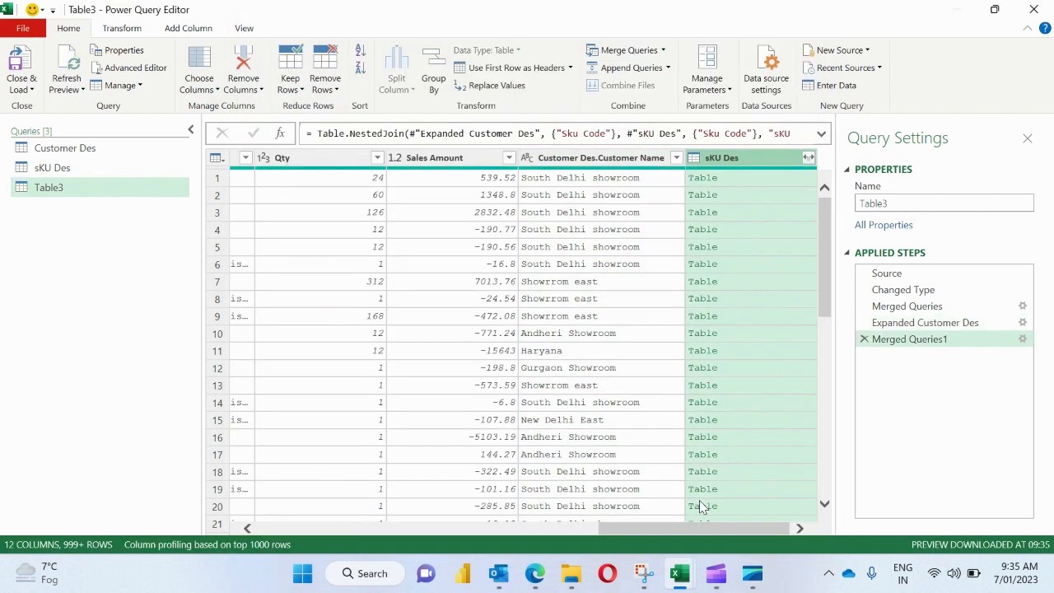
Expand the merged sKU Des column to only Sku Description, keeping the original column name as prefix.
left_click(808, 158)
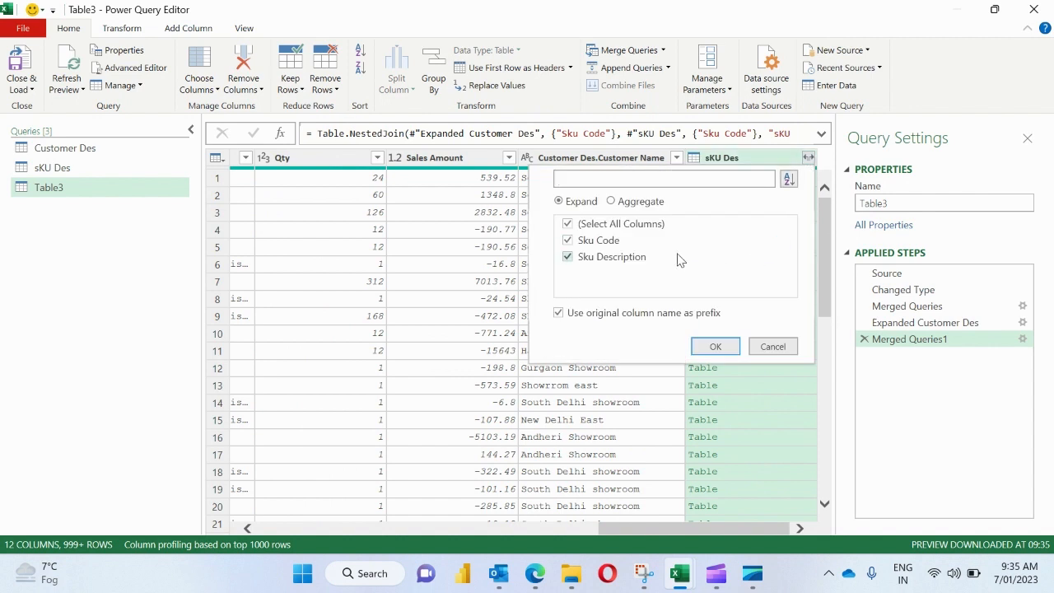
left_click(567, 240)
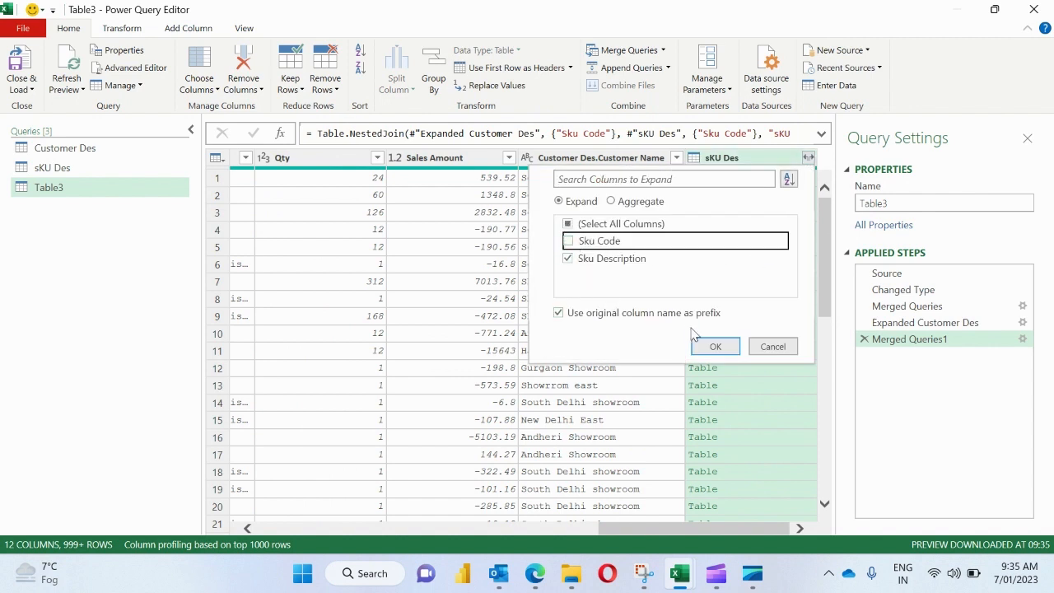
left_click(715, 346)
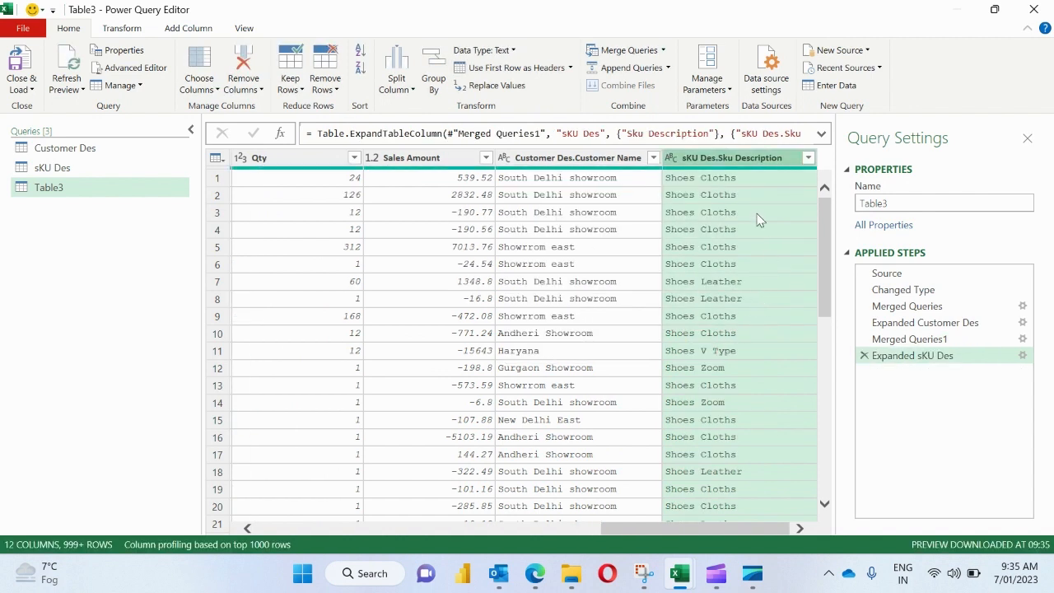
Rename the Customer Des.Customer Name column as Customer Name.
right_click(599, 164)
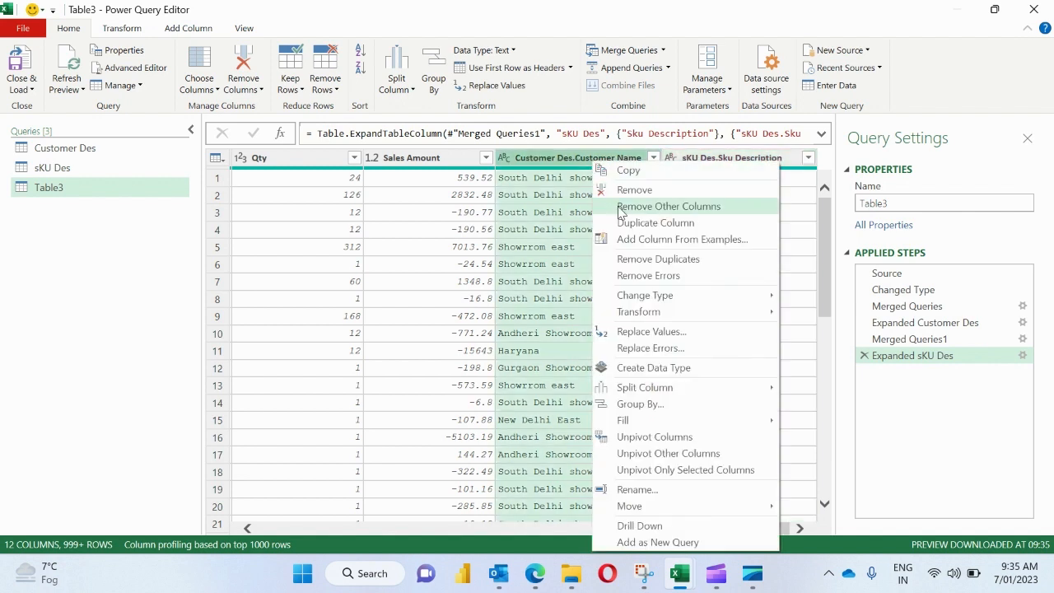
left_click(657, 490)
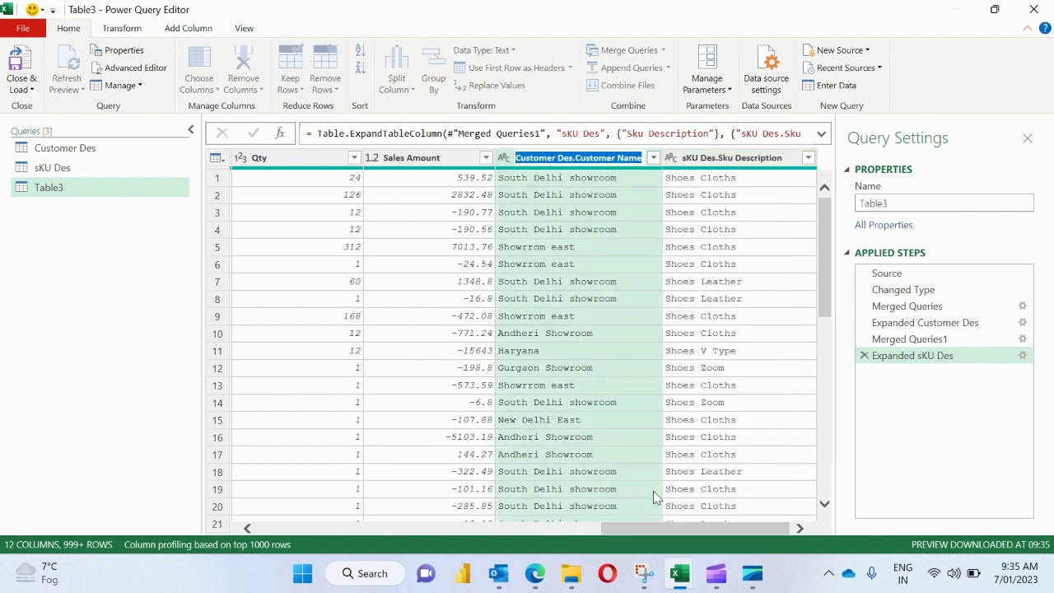
key("Home")
key("ctrl+shift+Right")
key("ctrl+shift+Right")
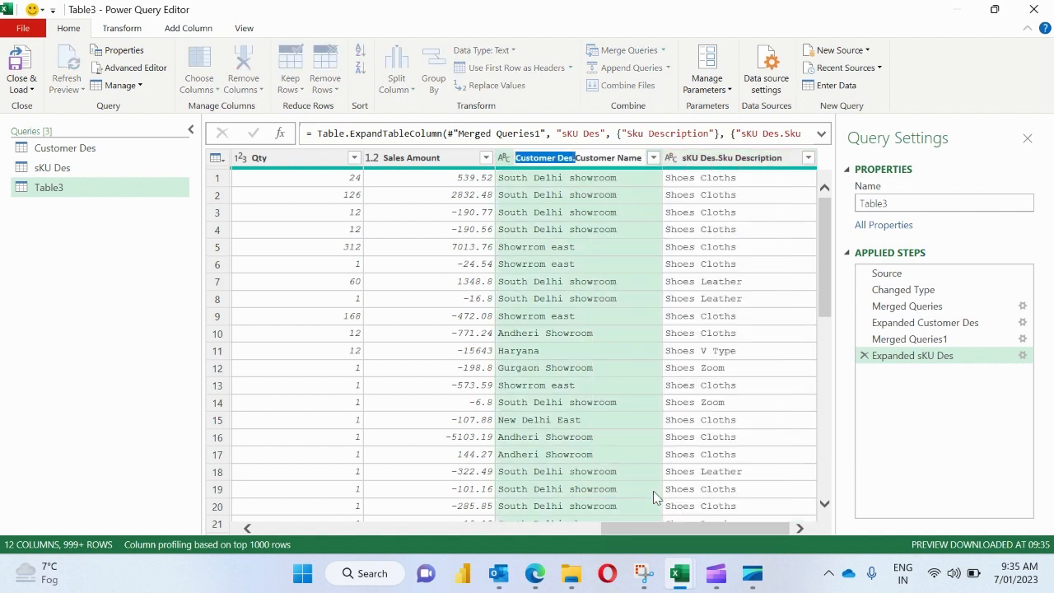
key("Delete")
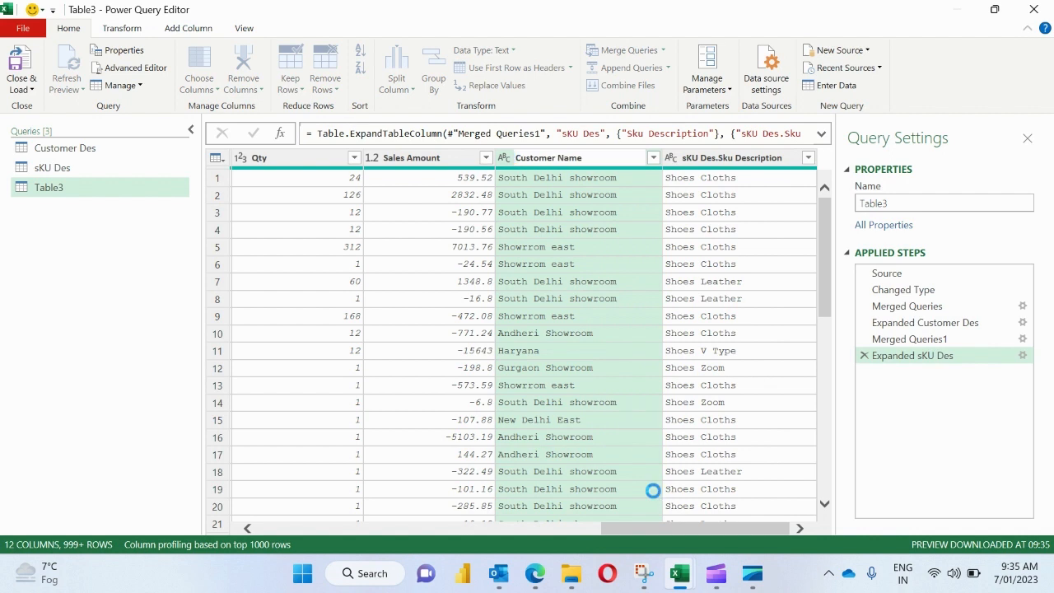
key("Return")
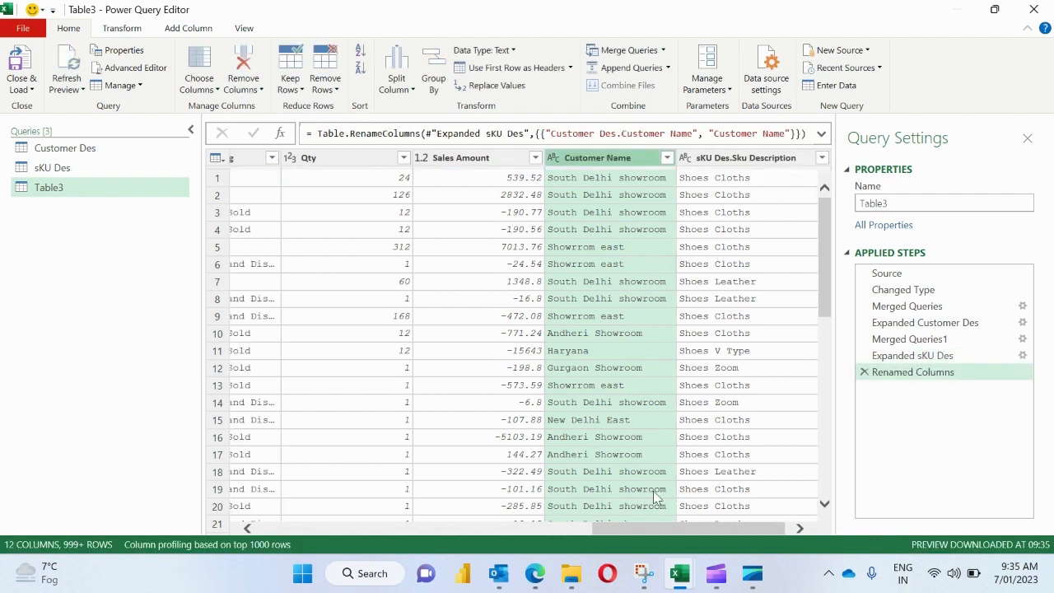
Rename the sKU Des.Sku Description column as Sku Description.
right_click(734, 169)
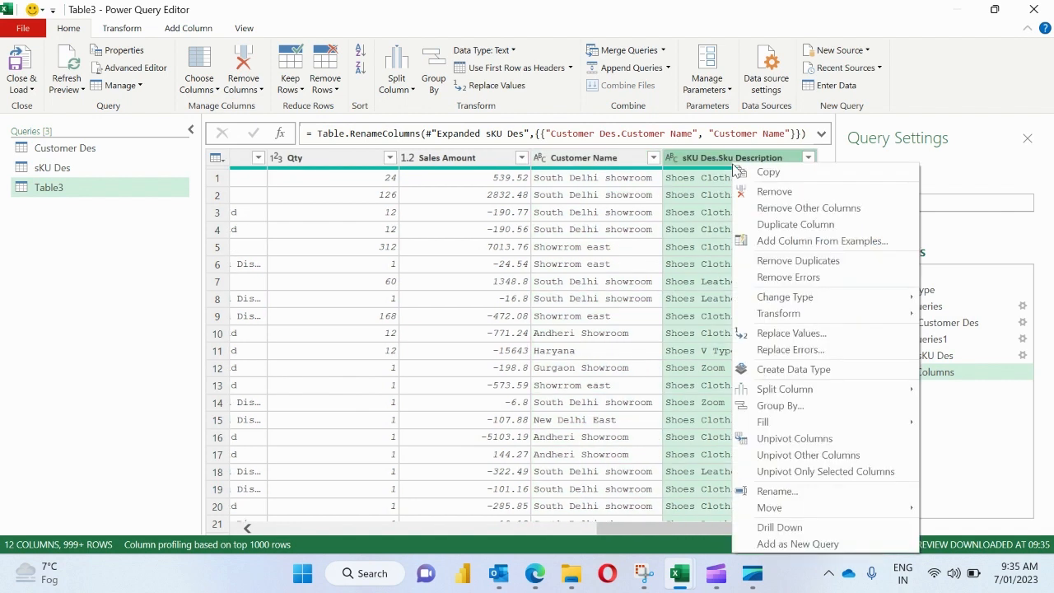
left_click(786, 493)
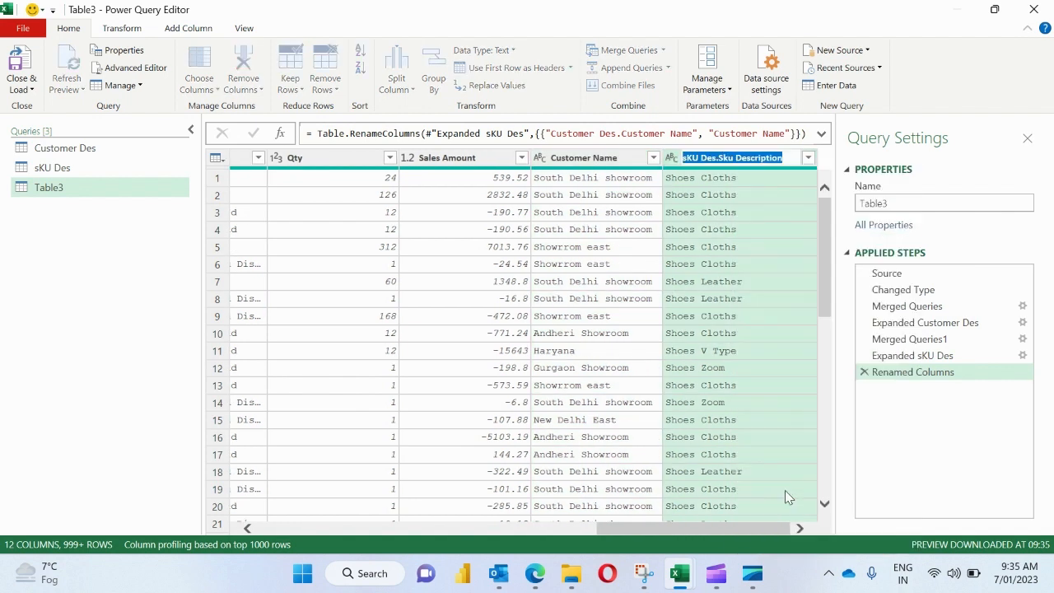
key("Home")
key("ctrl+shift+Right")
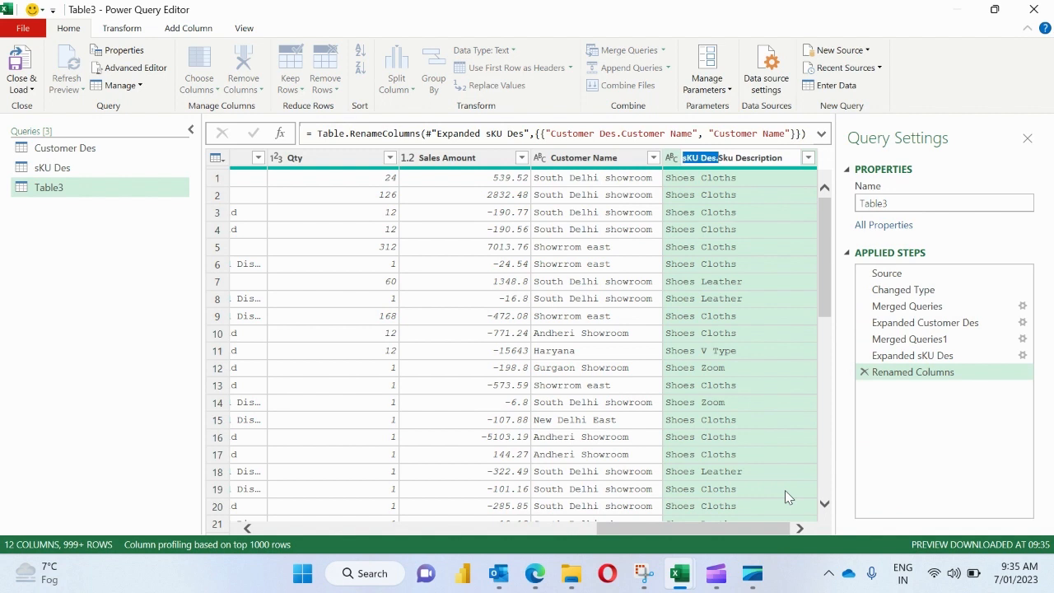
key("BackSpace")
key("Return")
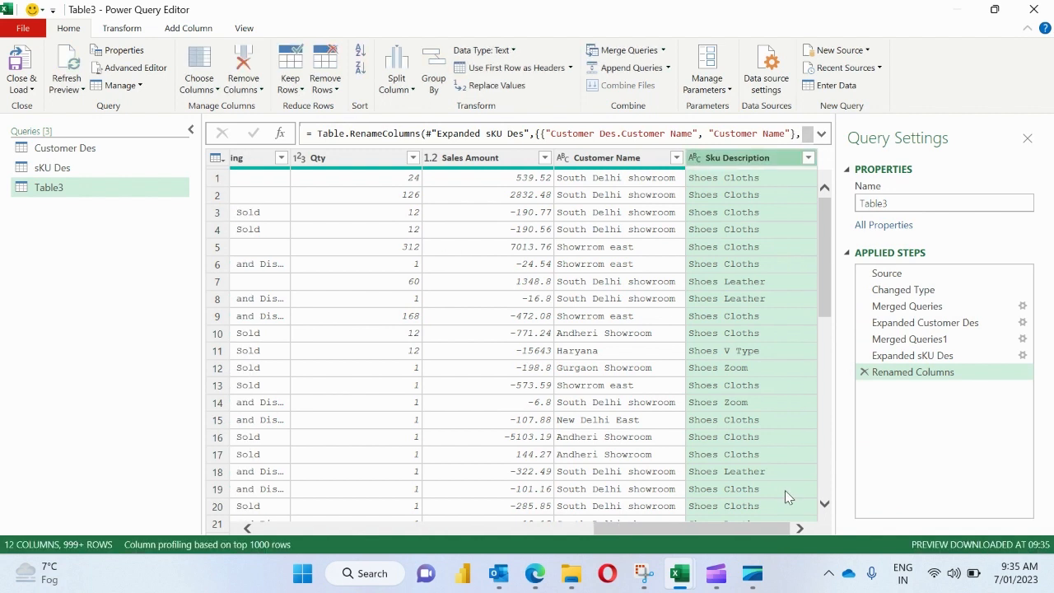
Move the Customer Name column directly after Cus Code and the Sku Description column directly after Sku Code.
left_click_drag(603, 159, 509, 189)
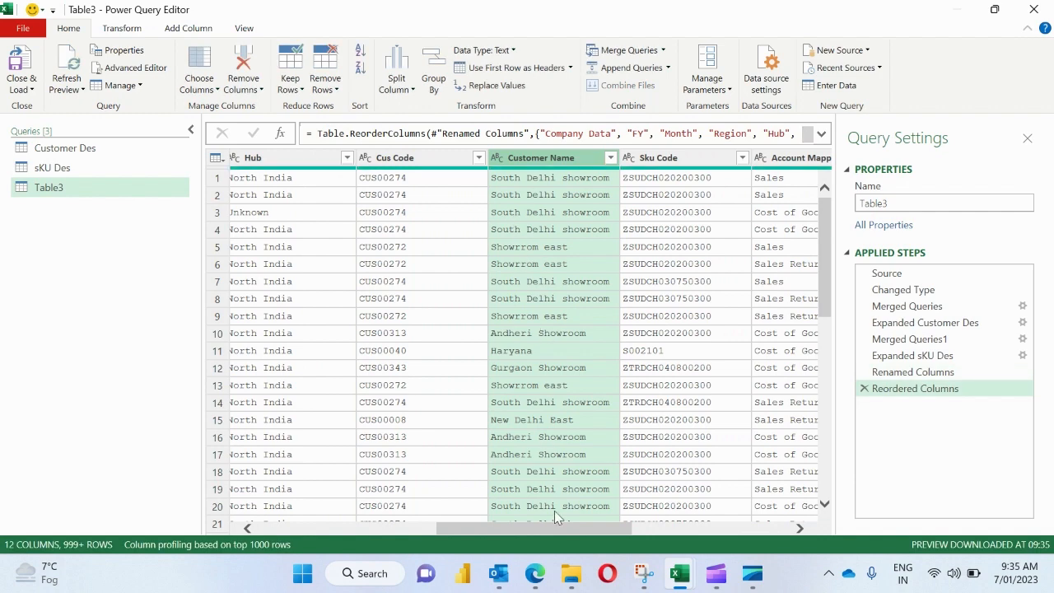
left_click_drag(560, 526, 791, 512)
left_click_drag(727, 163, 447, 203)
left_click_drag(643, 531, 312, 541)
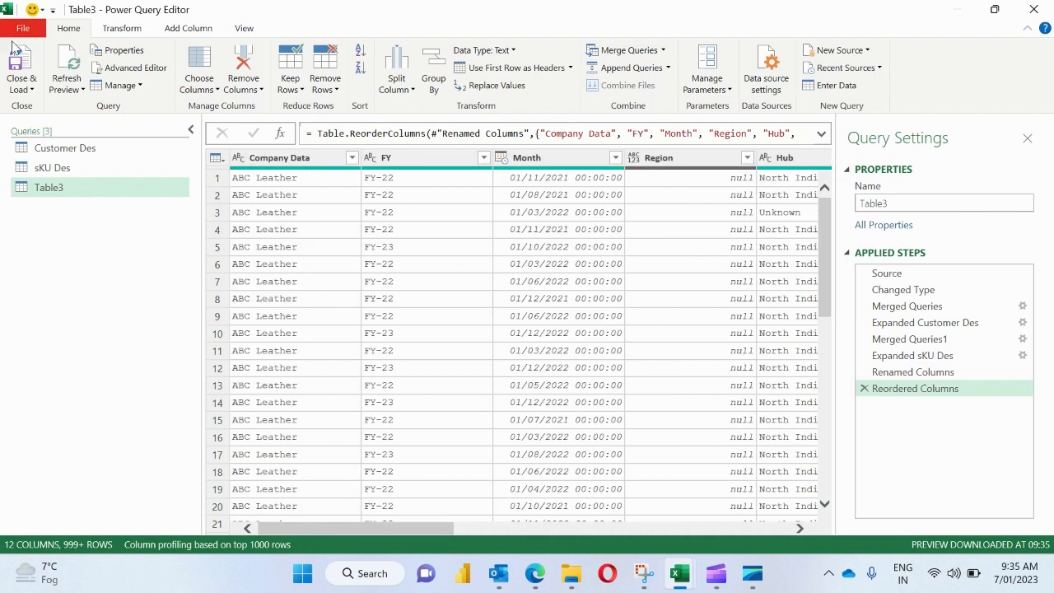
Close the query editor, load the merged sales query to a new worksheet and rename the query as Report Data.
left_click(21, 66)
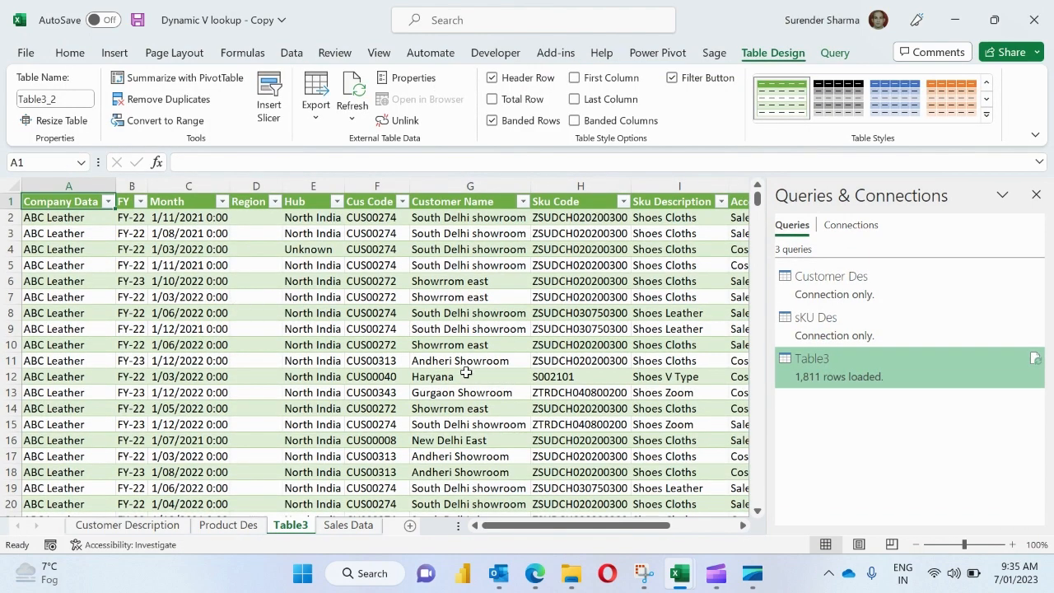
right_click(823, 357)
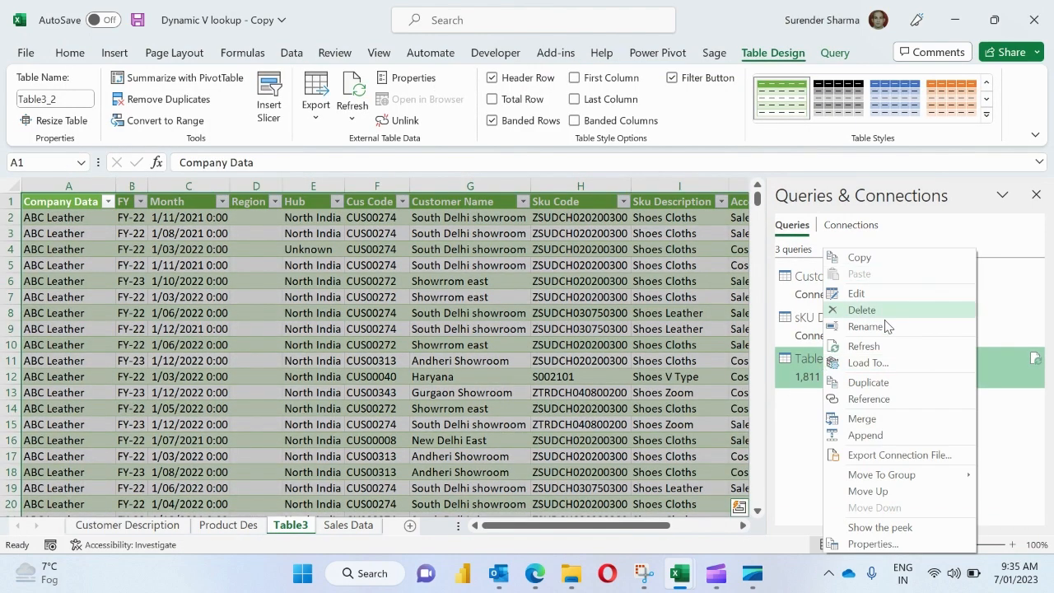
left_click(884, 328)
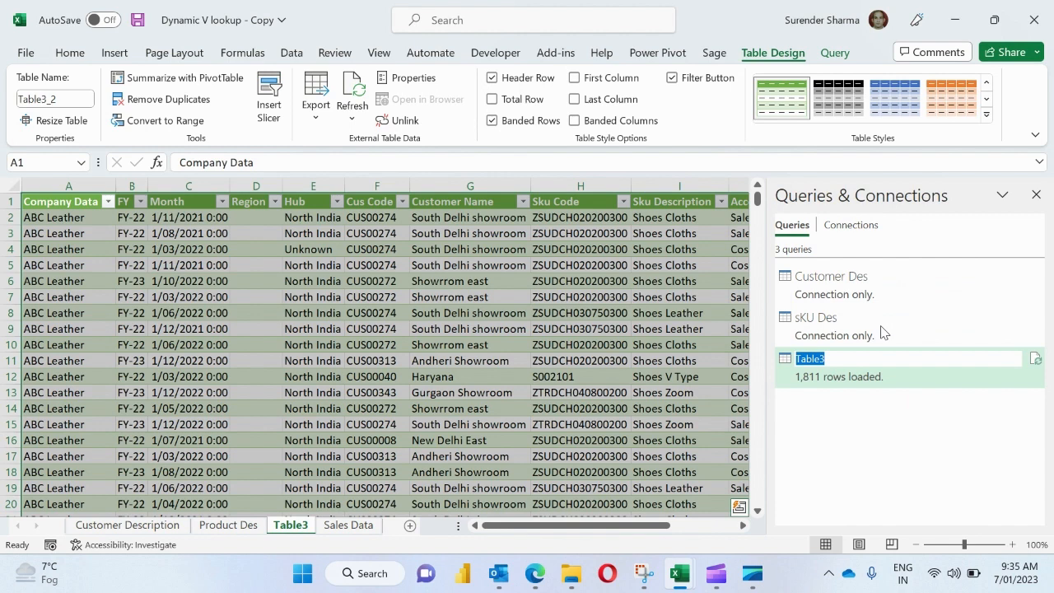
type("REport Data")
key("Return")
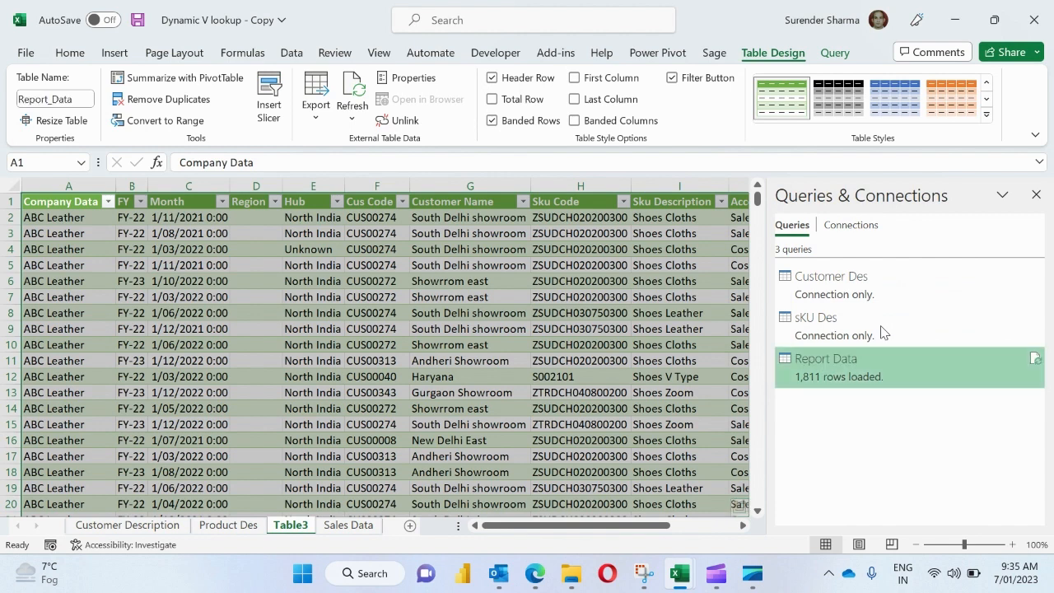
Examine the loaded report table across its columns and down to its last data row.
left_click(403, 316)
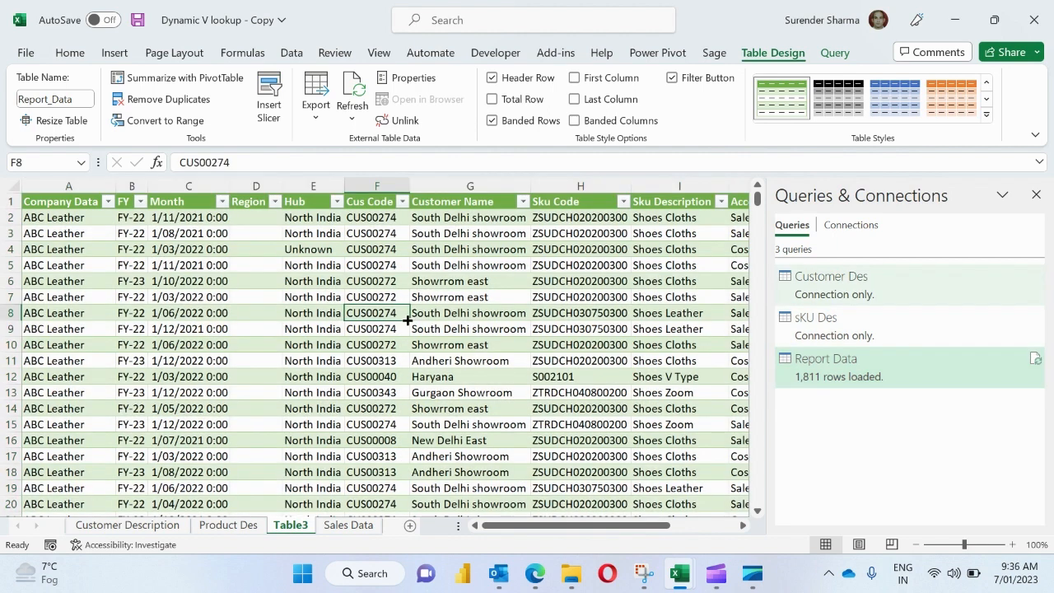
left_click(365, 244)
key("ctrl+Up")
key("ctrl+Right")
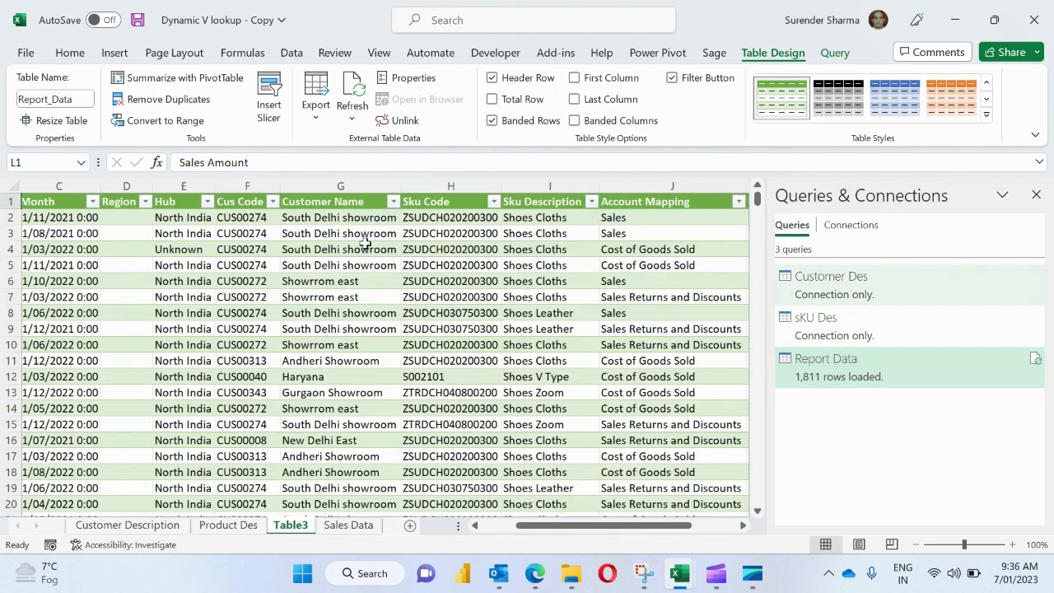
key("ctrl+Left")
key("ctrl+Down")
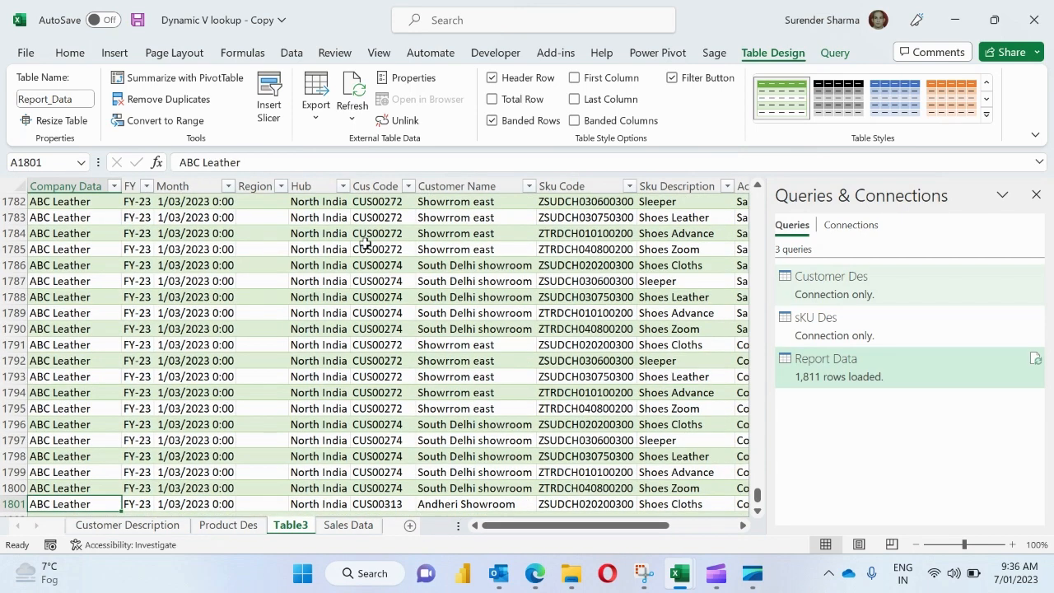
key("ctrl+Up")
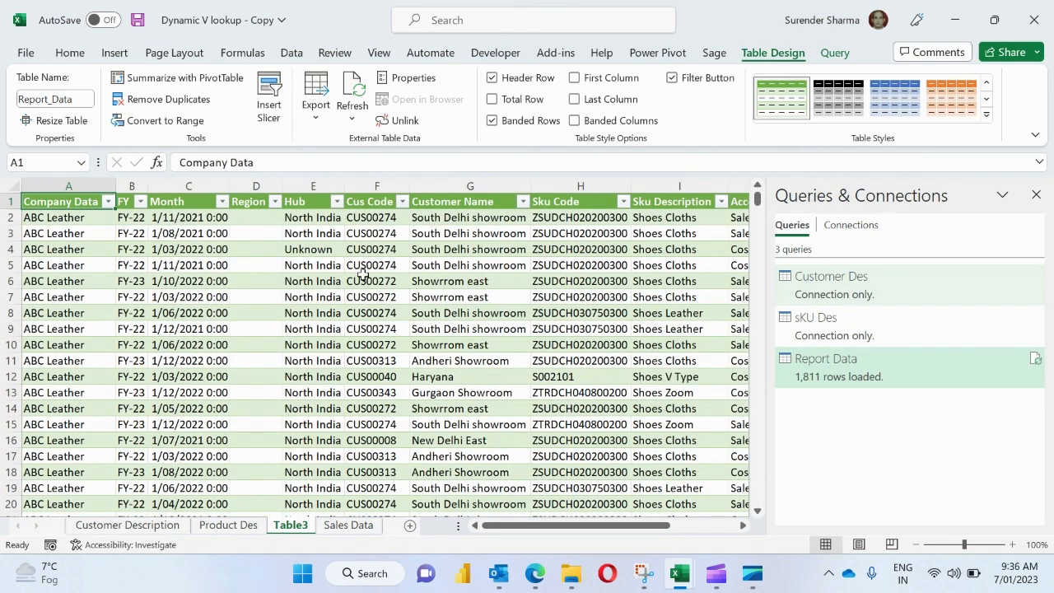
Copy the Sales Data table's records from row 4 through row 1801, across Company Data to Sales Amount.
left_click(347, 525)
left_click(65, 363)
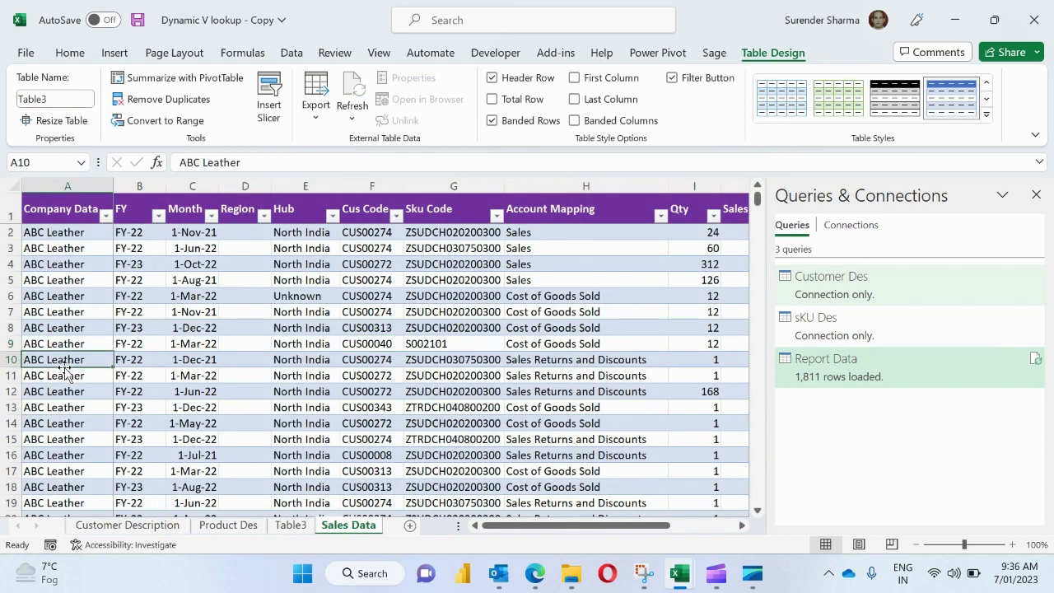
key("ctrl+Down")
key("Down")
key("Up")
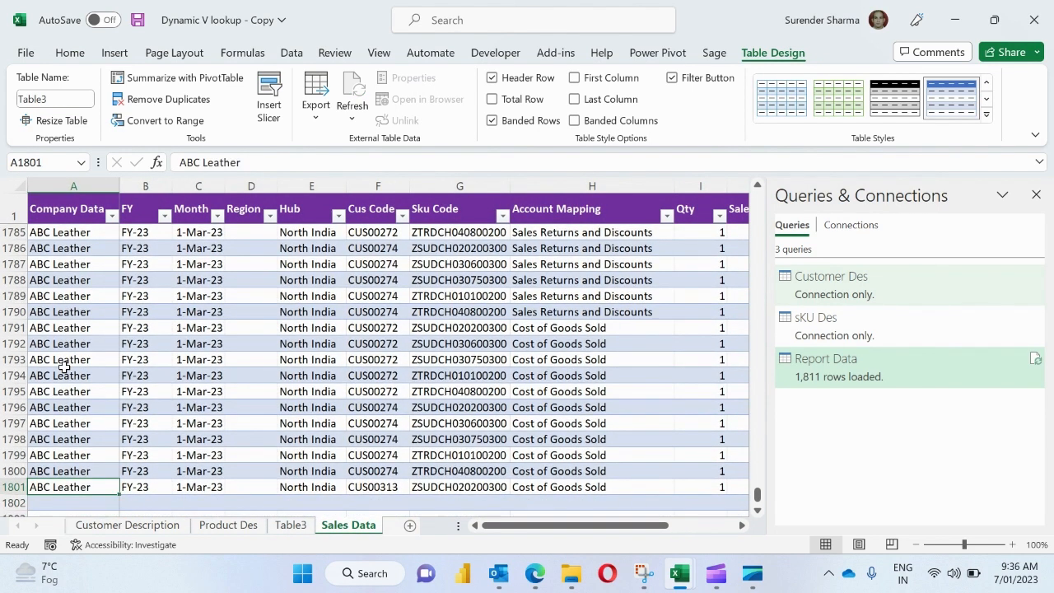
key("Down")
key("Down")
key("Up")
key("Up")
key("shift+Right")
key("shift+Right")
key("shift+Right")
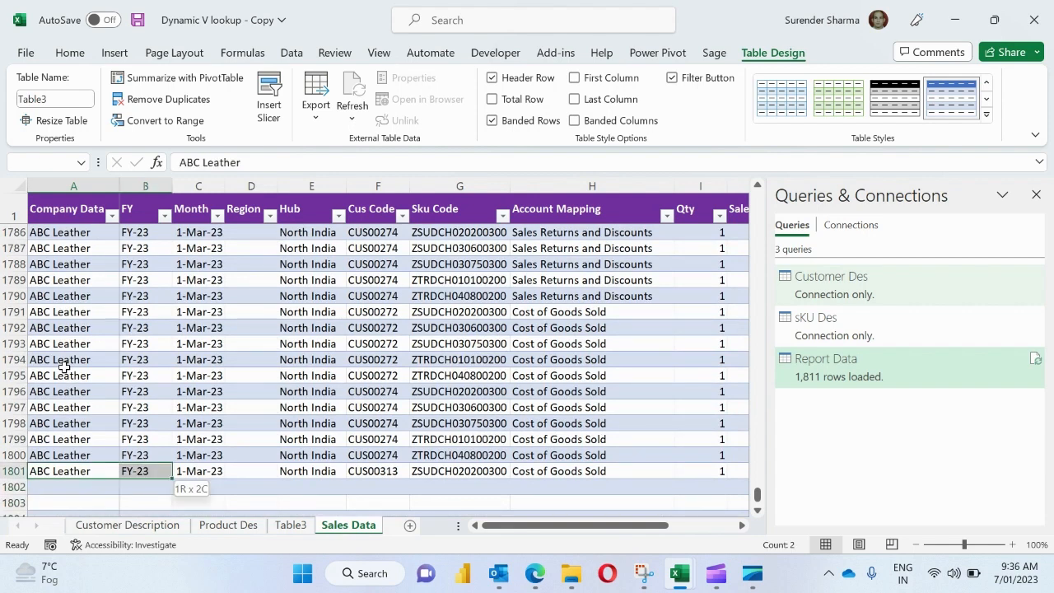
key("shift+Right")
key("shift+Right")
key("shift+Right")
key("shift+Right")
key("shift+Right")
key("shift+Right")
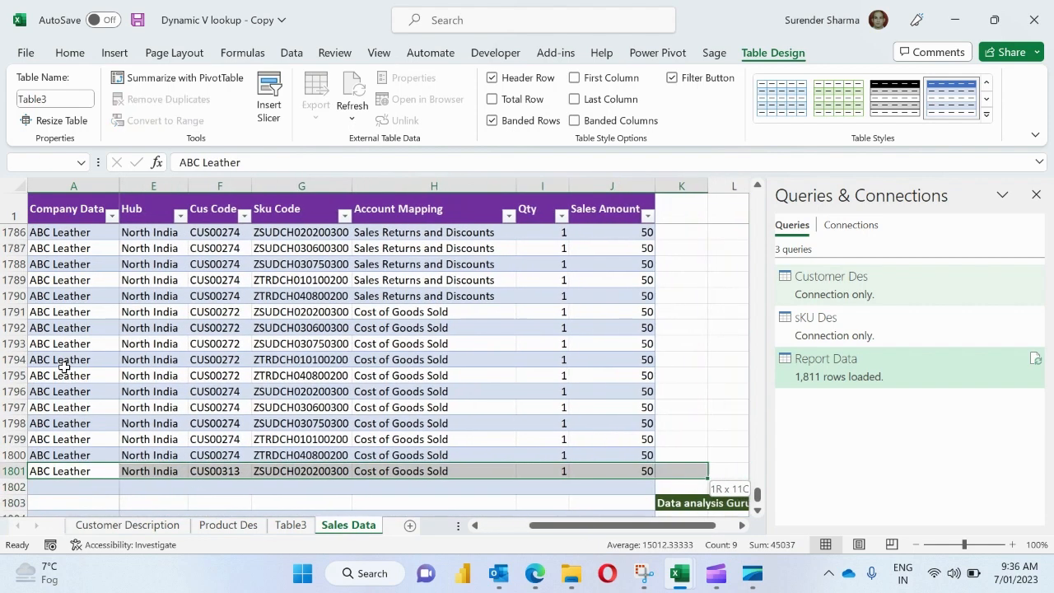
key("ctrl+shift+Up")
key("shift+Down")
key("shift+Down")
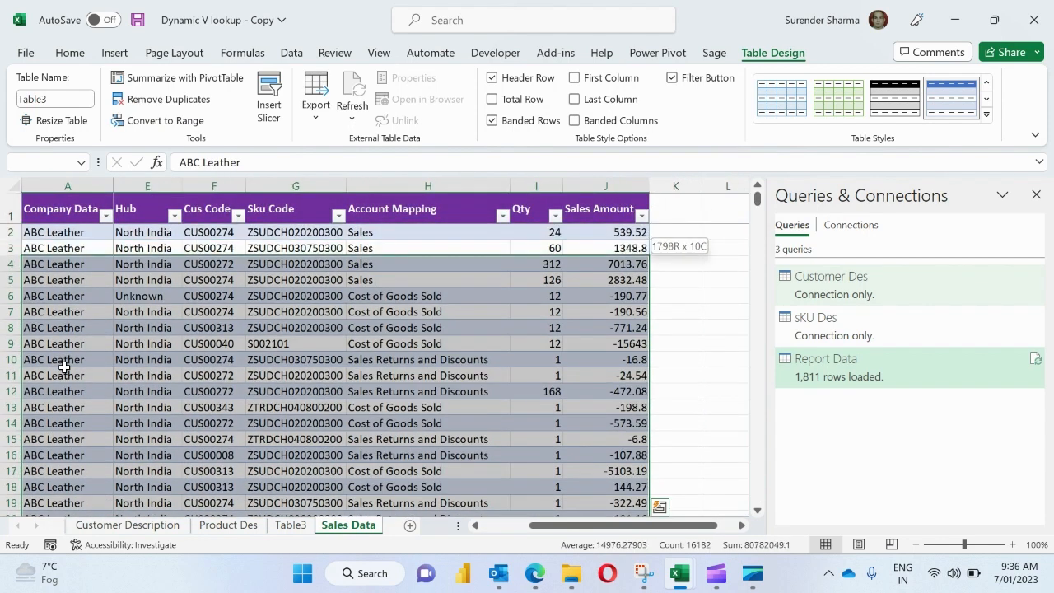
key("ctrl+c")
Paste the copied records below the last data row of the Sales Data table and go to the new last record.
key("ctrl+Down")
key("Down")
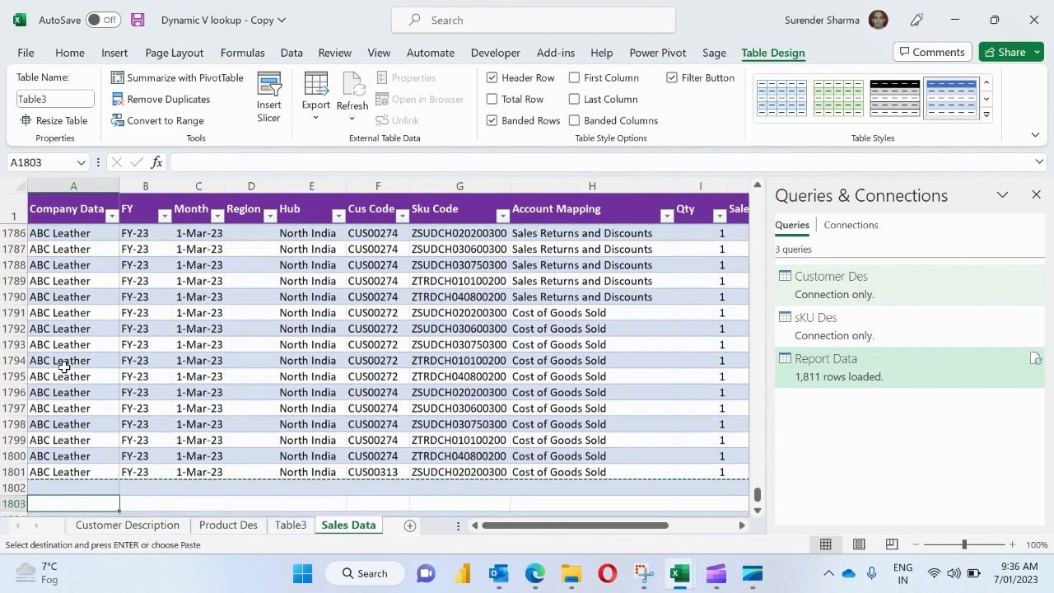
key("ctrl+v")
key("Down")
key("ctrl+Down")
key("Down")
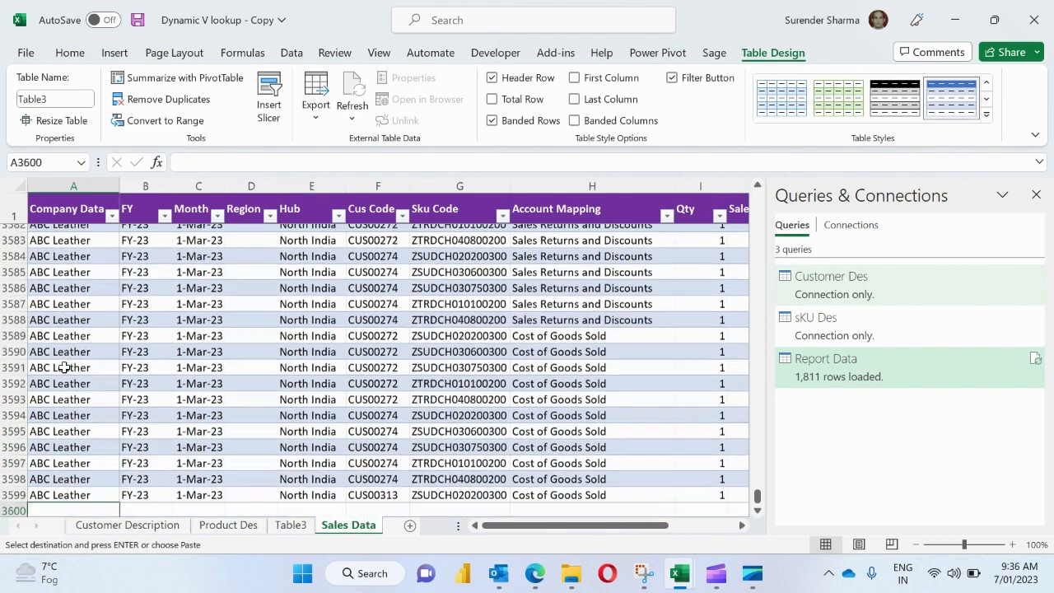
key("Down")
key("Up")
key("Up")
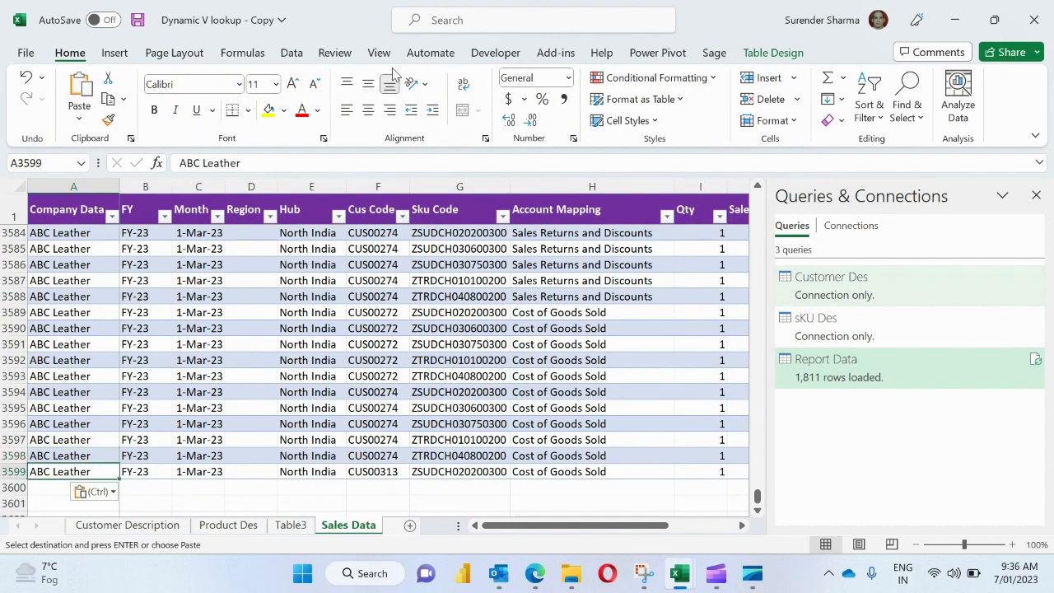
Refresh all queries in the workbook to bring the added sales records into Report Data.
left_click(291, 54)
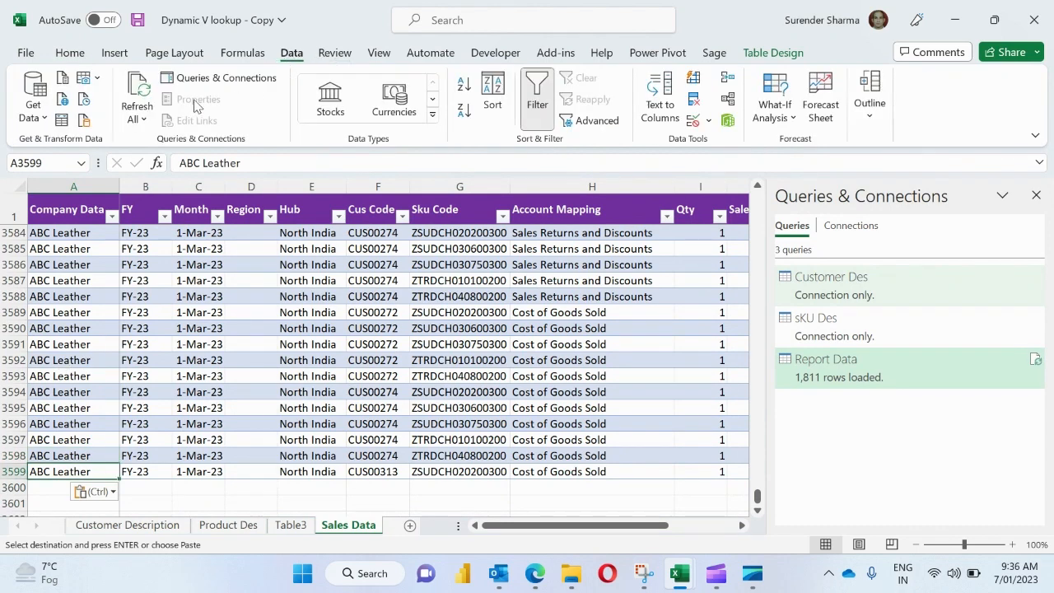
left_click(137, 120)
left_click(148, 146)
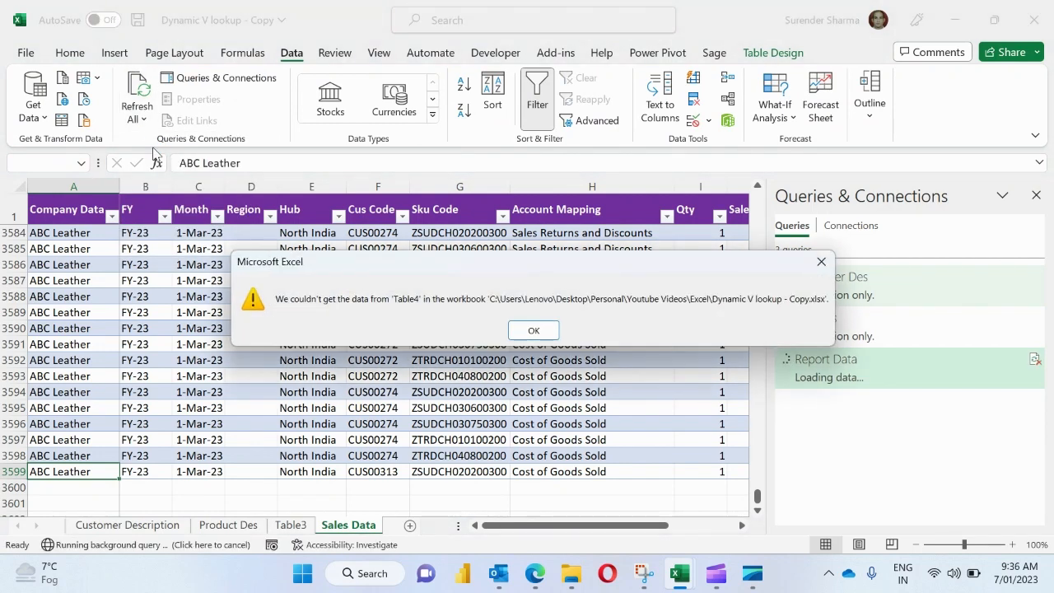
left_click(524, 334)
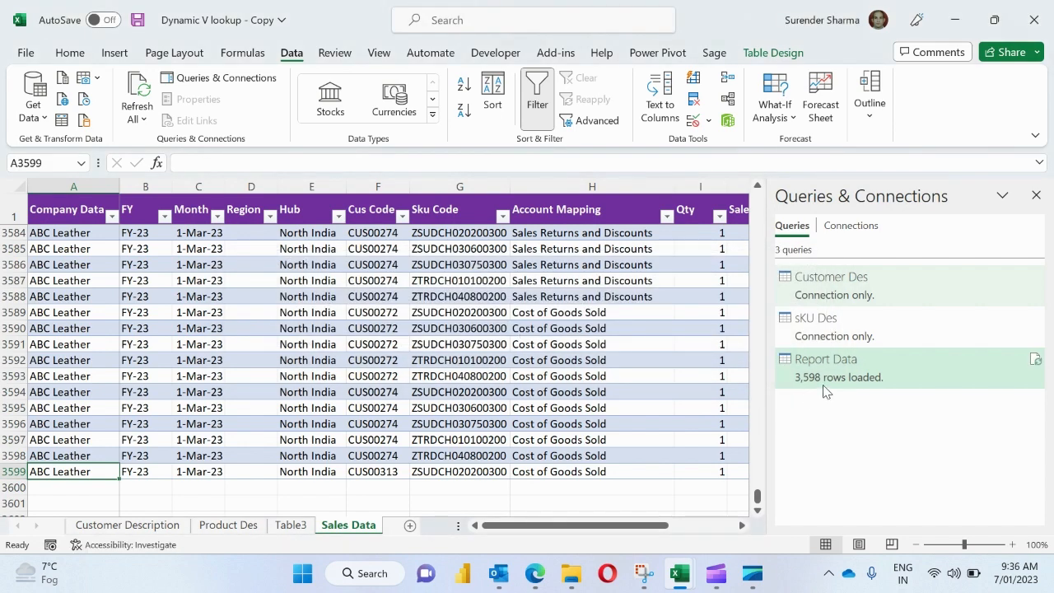
Examine the refreshed report on the Table3 sheet down to its last row, checking the customer names, SKU descriptions and remaining columns.
left_click(291, 524)
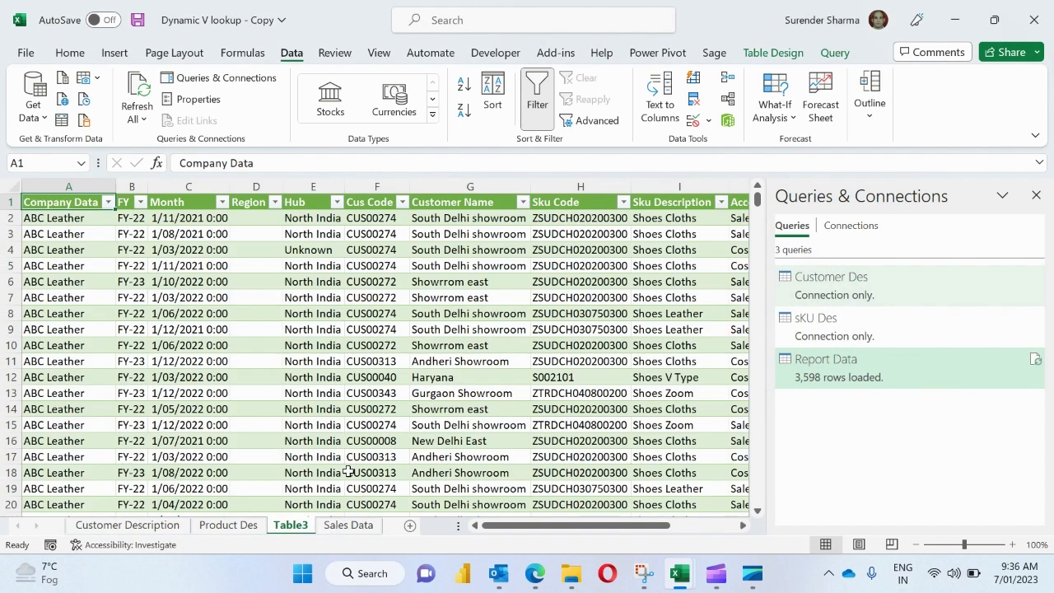
left_click(76, 395)
key("ctrl+Down")
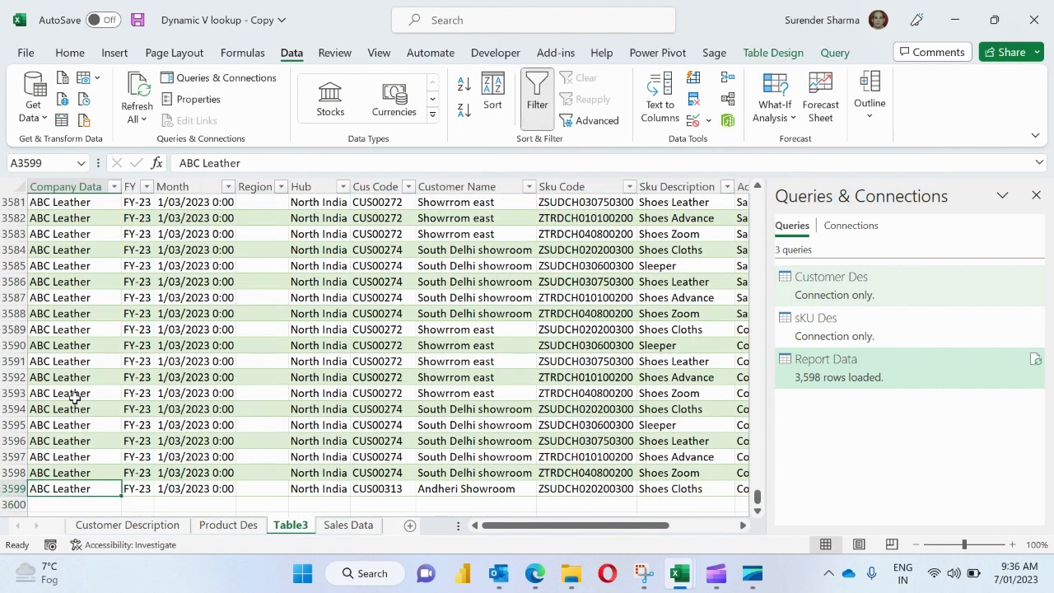
left_click(514, 453)
key("Right")
key("Right")
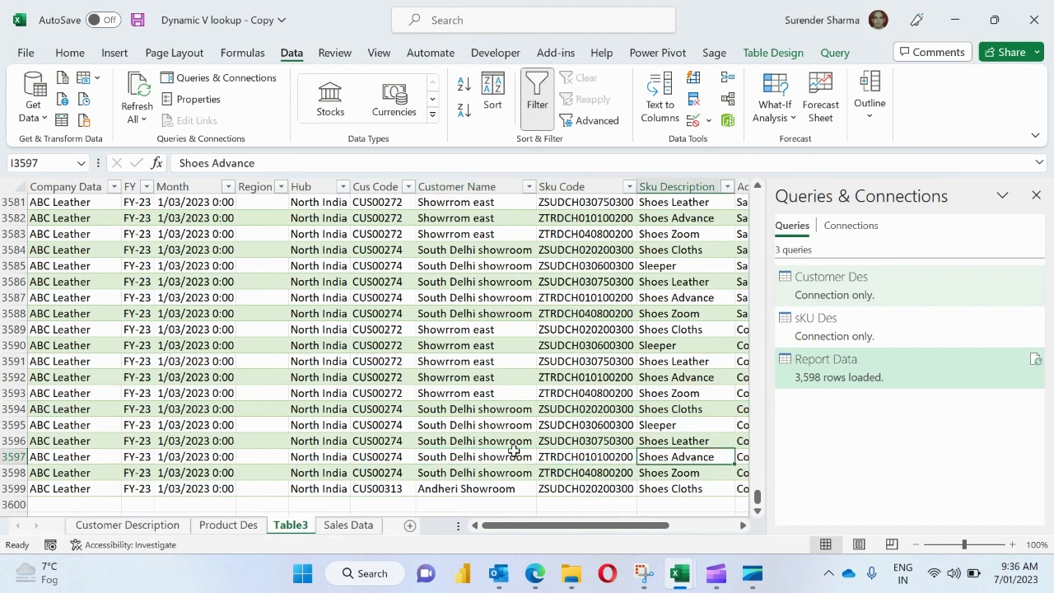
key("Right")
key("Right")
key("Right")
key("Right")
key("ctrl+Left")
key("ctrl+Left")
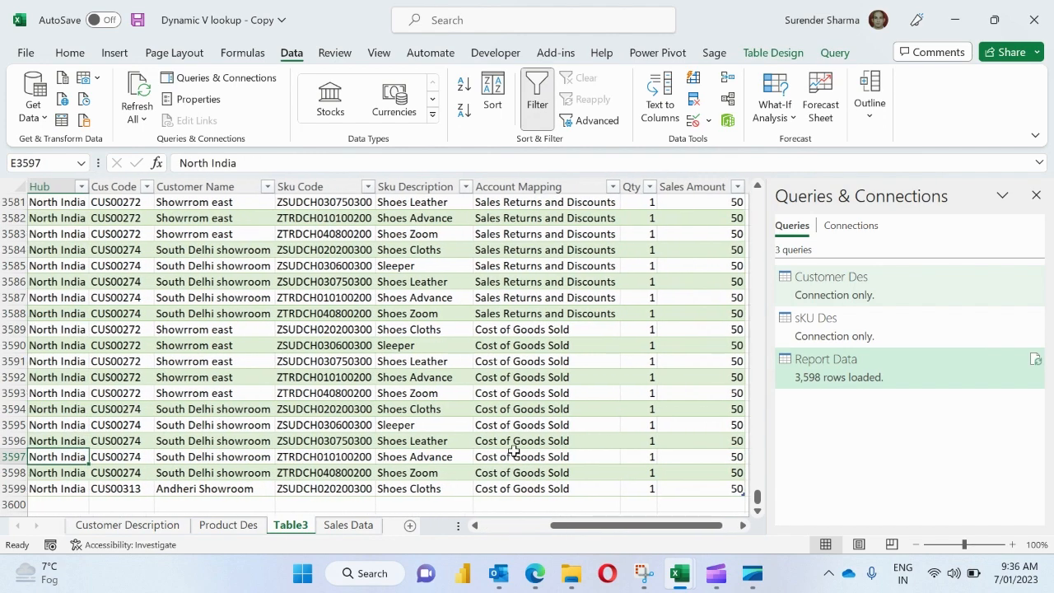
key("ctrl+Left")
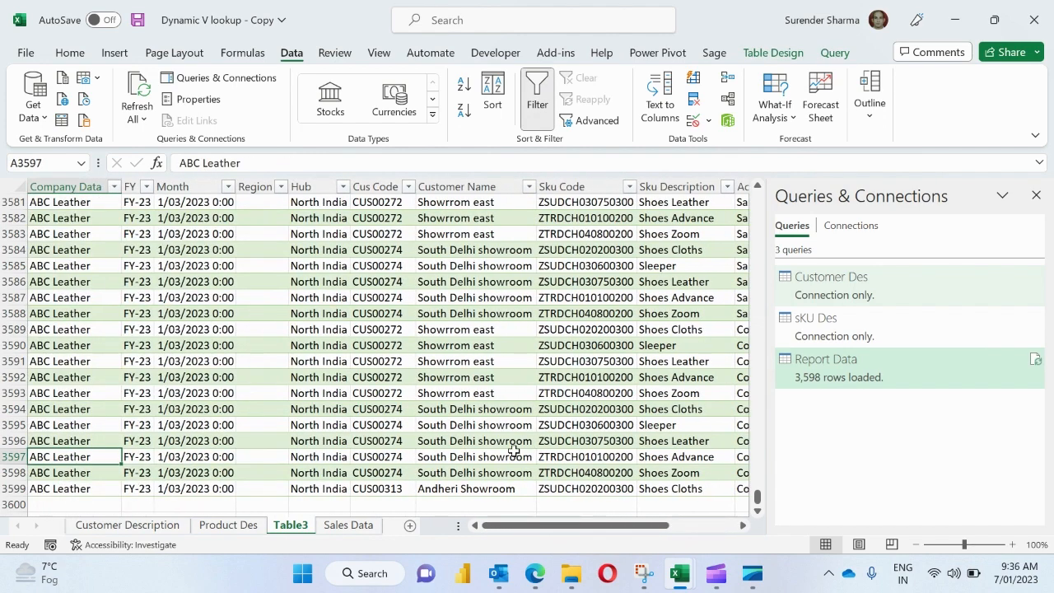